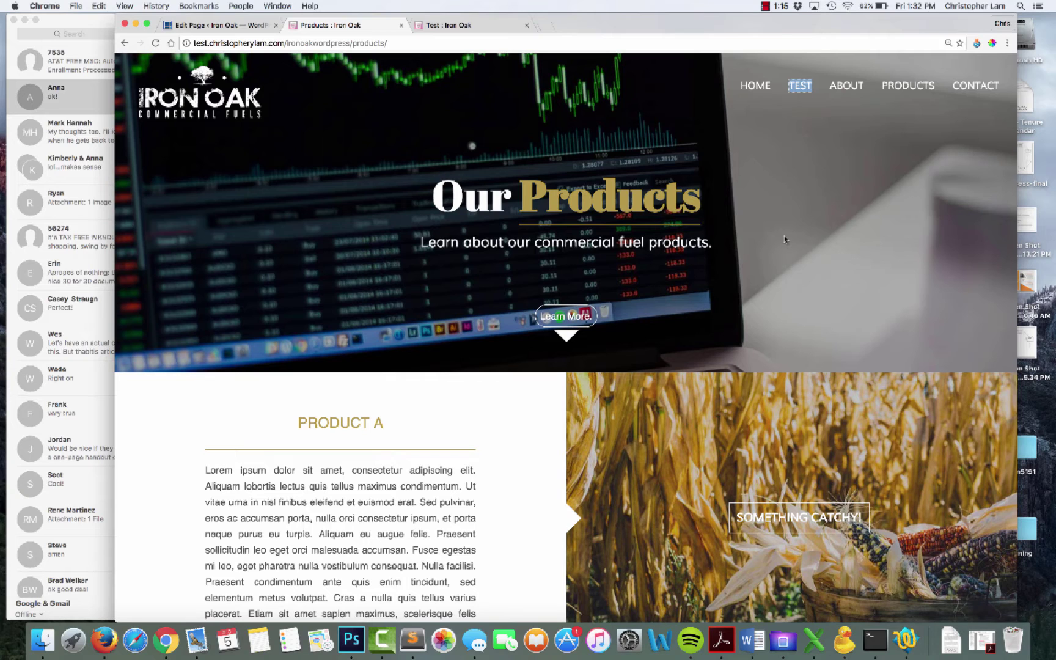
Switch to the Test page's editor and scroll to its Products template and .header settings
{"action": "left_click", "coordinate": [230, 29]}
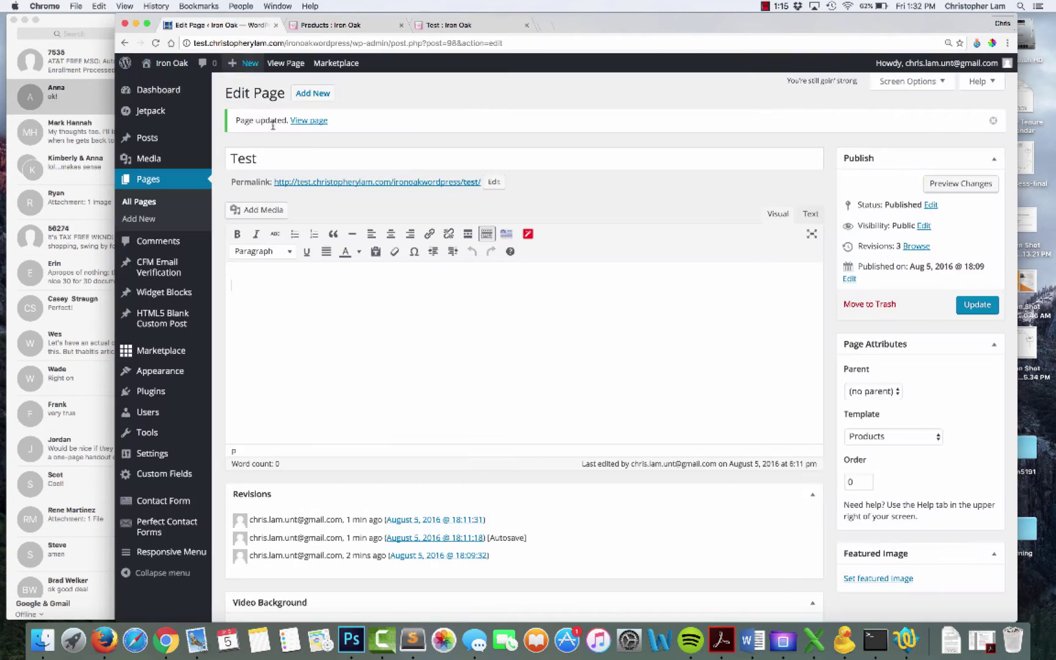
{"action": "scroll", "coordinate": [369, 257], "scroll_direction": "down", "scroll_amount": 1}
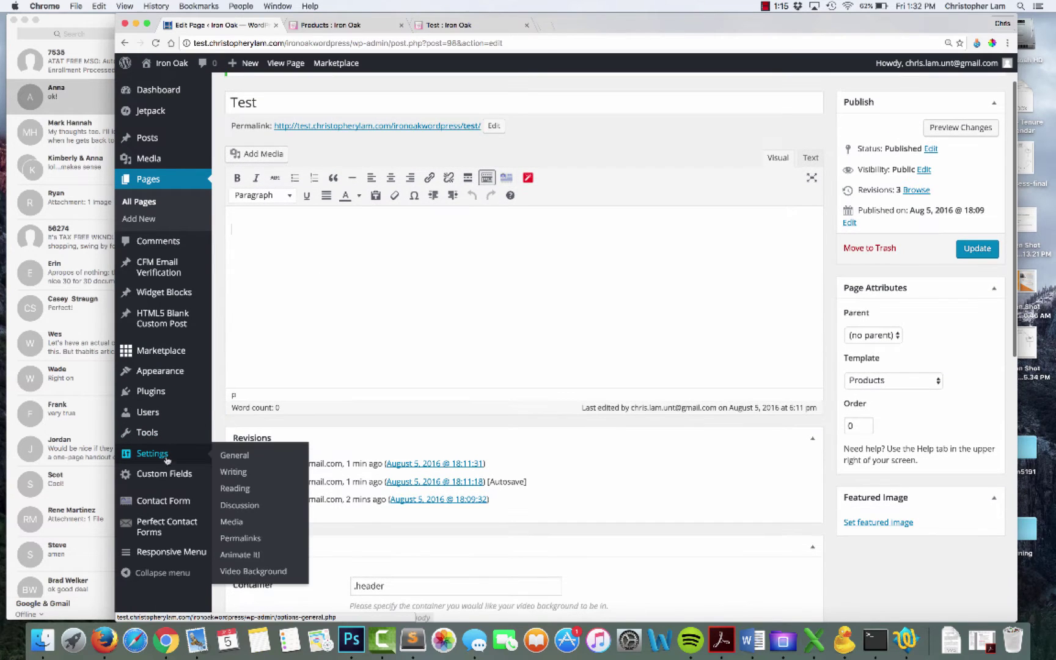
{"action": "mouse_move", "coordinate": [166, 472]}
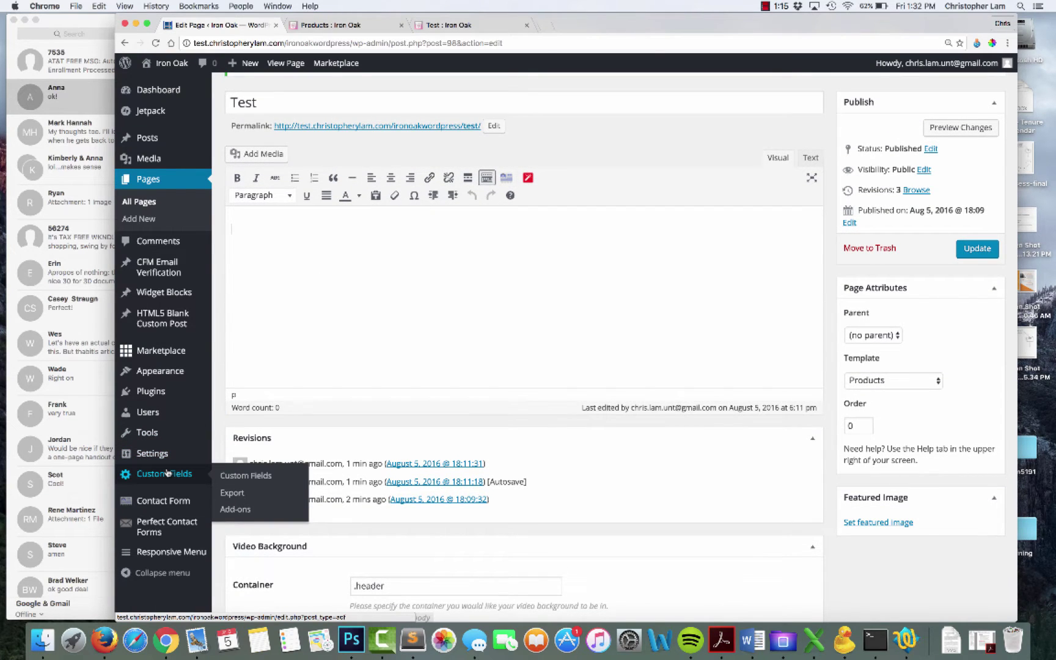
Scroll the live Products page to Product A and its 'SOMETHING CATCHY' caption
{"action": "left_click", "coordinate": [360, 26]}
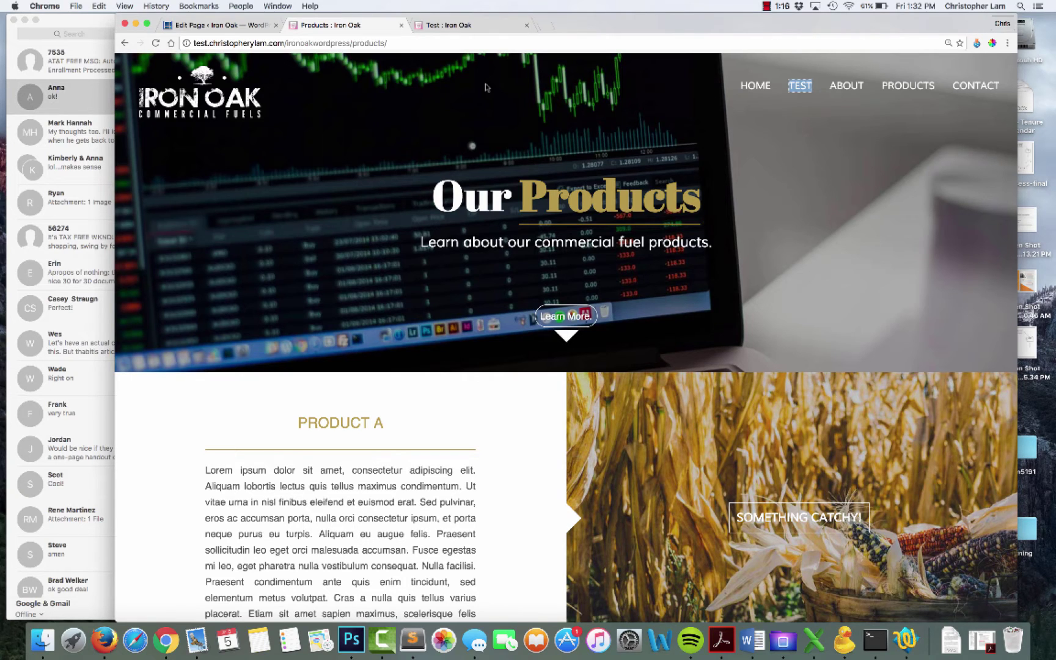
{"action": "left_click", "coordinate": [780, 191]}
{"action": "scroll", "coordinate": [787, 222], "scroll_direction": "down", "scroll_amount": 3}
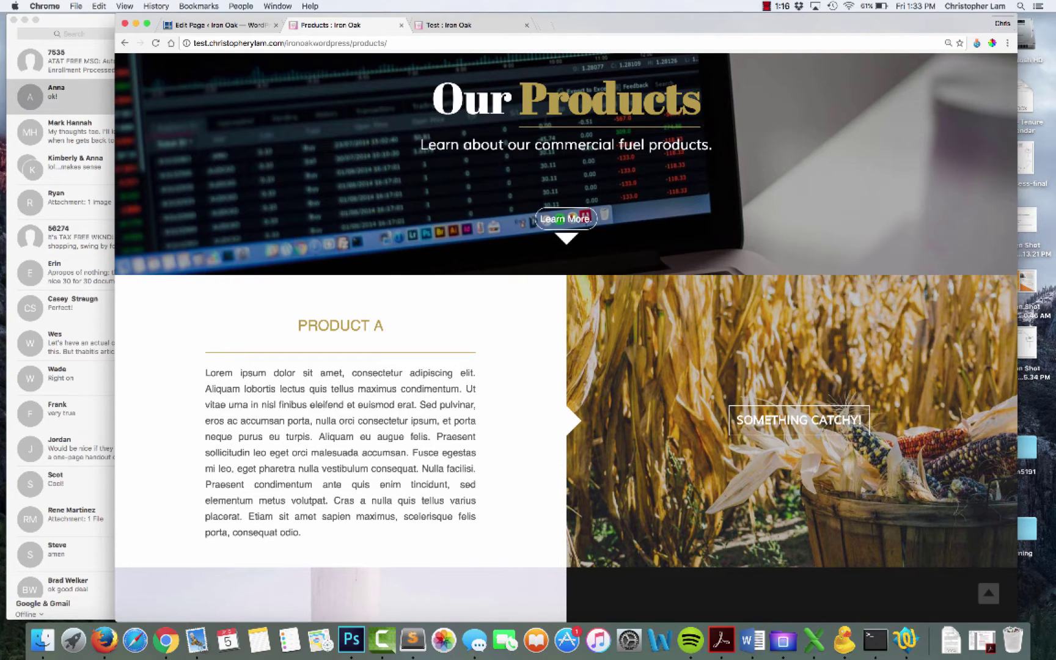
Scroll the live Test page's uncaptioned image blocks down to the Iron Oak footer
{"action": "left_click", "coordinate": [459, 24]}
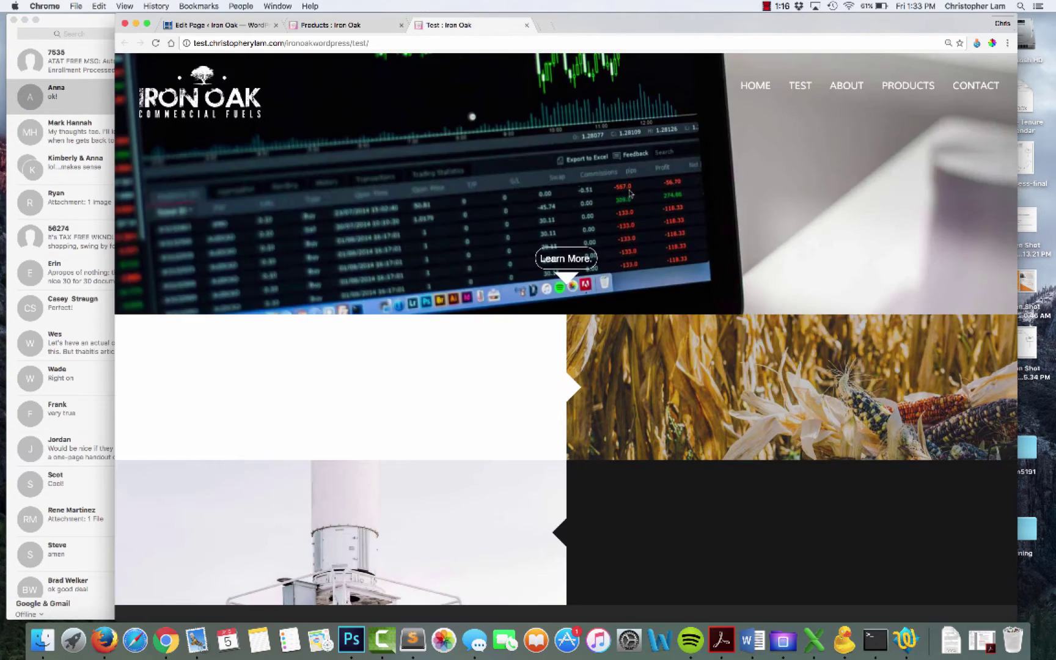
{"action": "scroll", "coordinate": [654, 202], "scroll_direction": "down", "scroll_amount": 3}
{"action": "scroll", "coordinate": [654, 201], "scroll_direction": "up", "scroll_amount": 3}
{"action": "scroll", "coordinate": [569, 171], "scroll_direction": "down", "scroll_amount": 3}
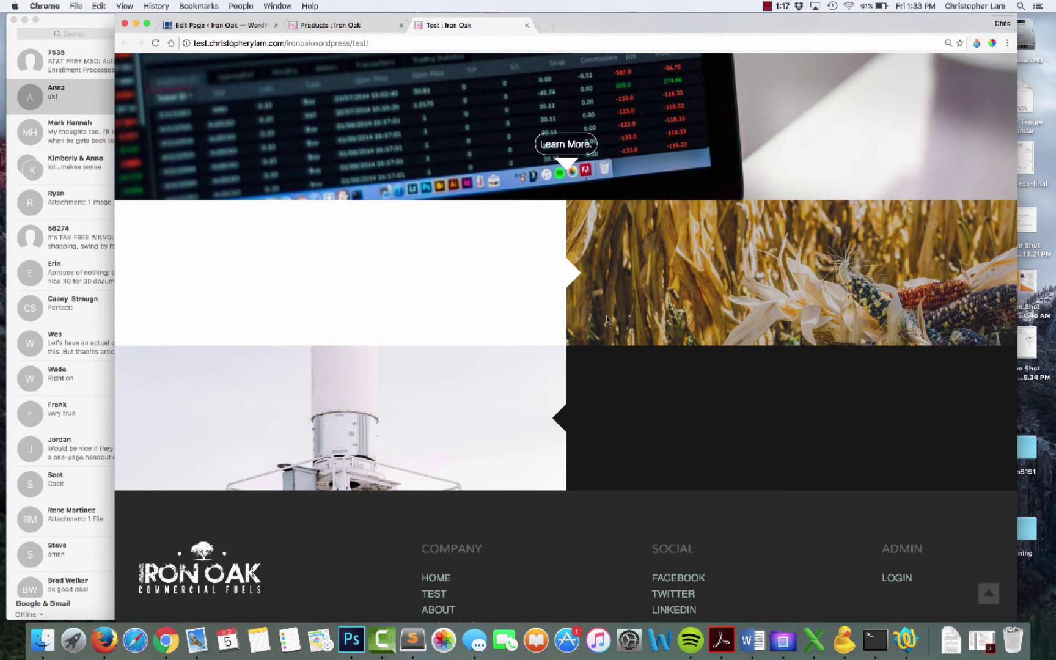
{"action": "scroll", "coordinate": [607, 319], "scroll_direction": "down", "scroll_amount": 1}
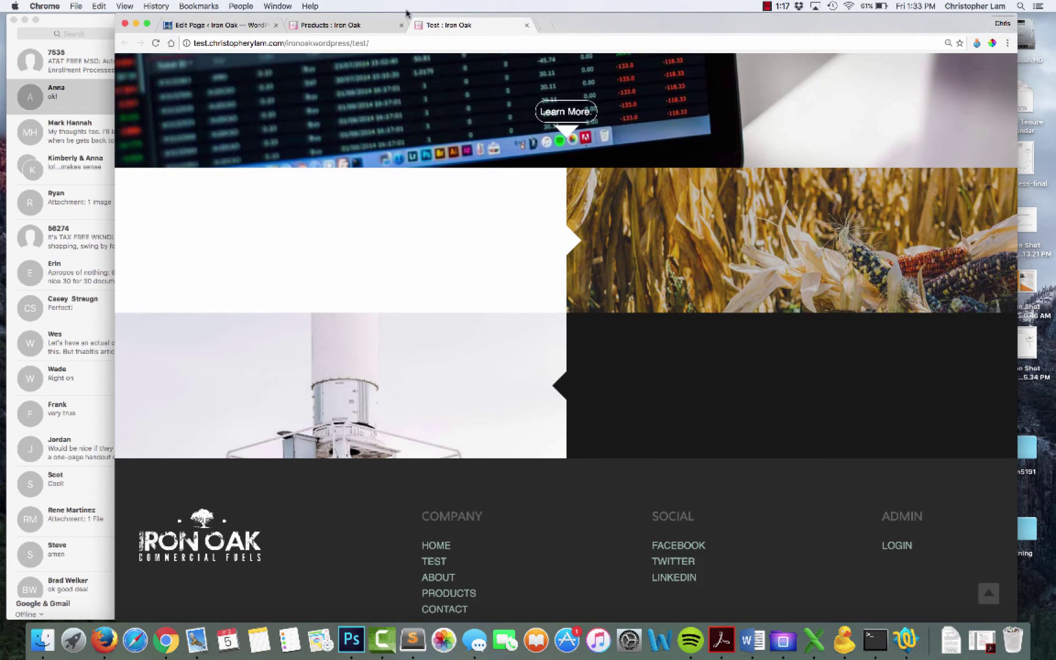
{"action": "left_click", "coordinate": [344, 27]}
{"action": "scroll", "coordinate": [695, 297], "scroll_direction": "down", "scroll_amount": 5}
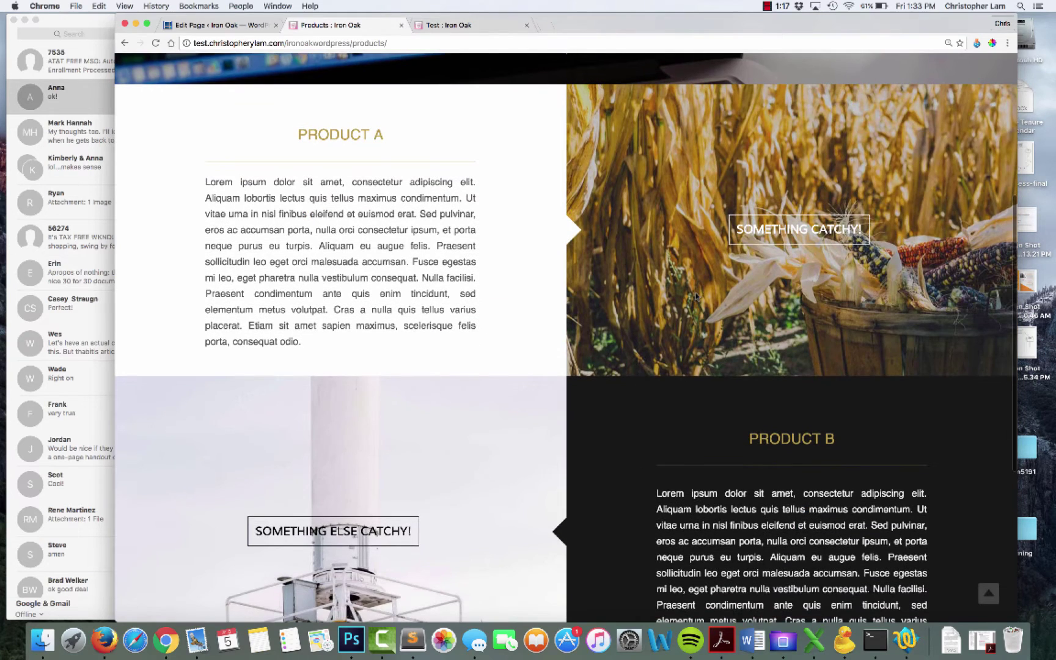
{"action": "scroll", "coordinate": [696, 296], "scroll_direction": "down", "scroll_amount": 1}
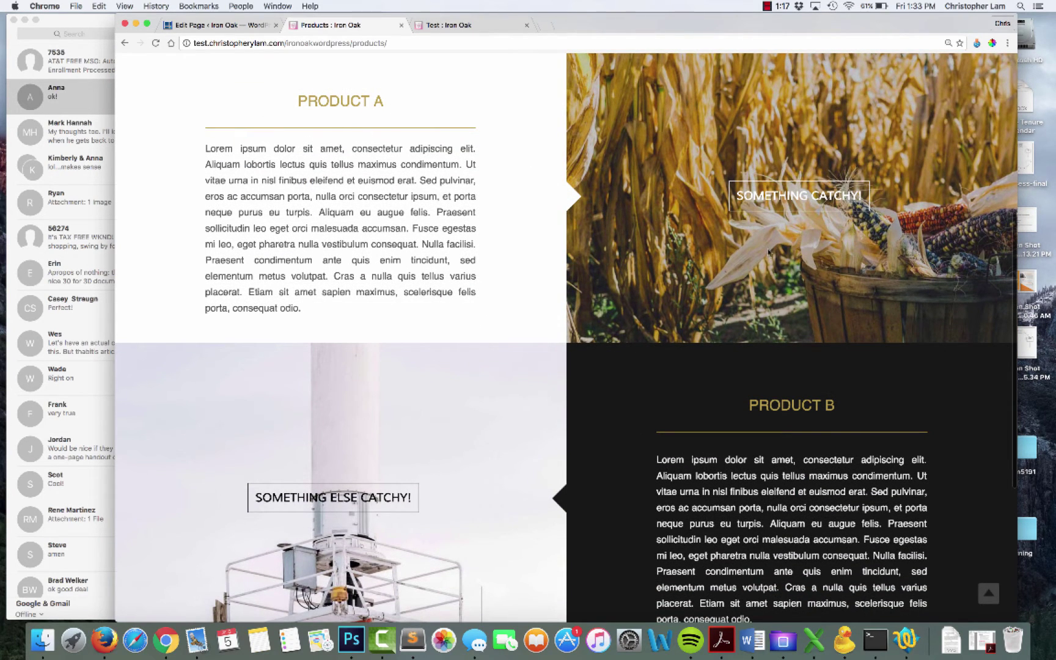
{"action": "scroll", "coordinate": [865, 209], "scroll_direction": "up", "scroll_amount": 1}
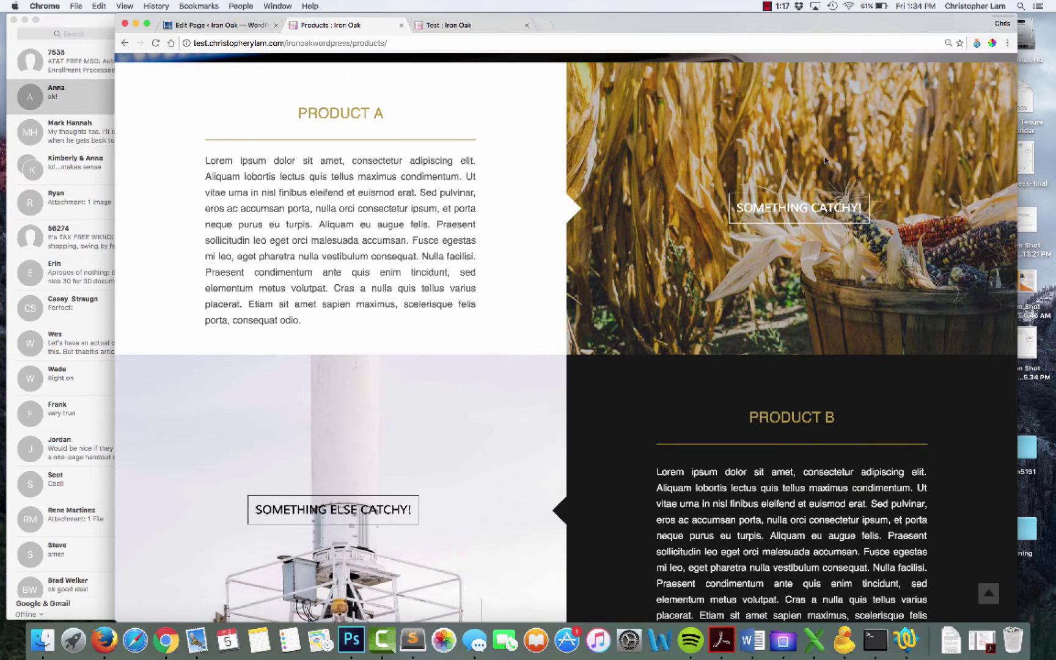
{"action": "scroll", "coordinate": [910, 206], "scroll_direction": "down", "scroll_amount": 3}
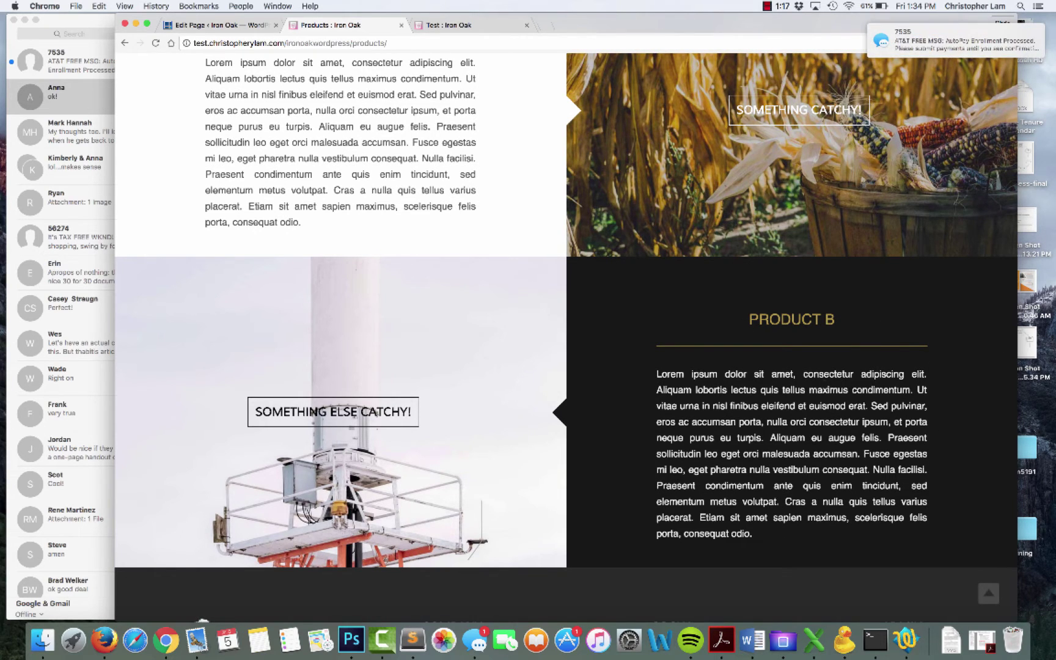
{"action": "mouse_move", "coordinate": [1029, 30]}
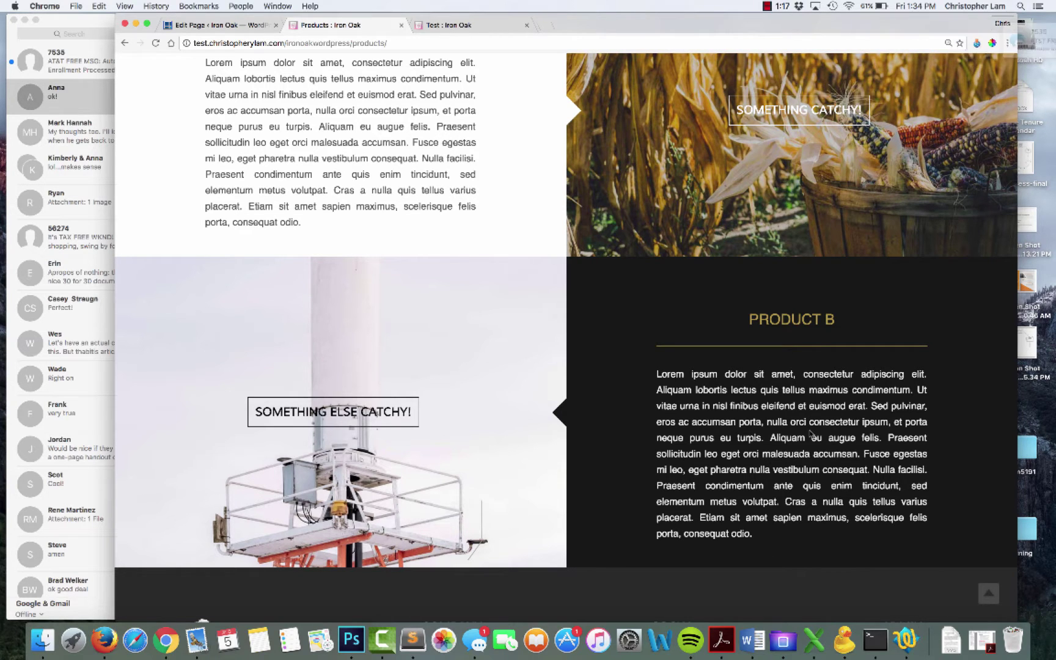
{"action": "scroll", "coordinate": [783, 332], "scroll_direction": "up", "scroll_amount": 7}
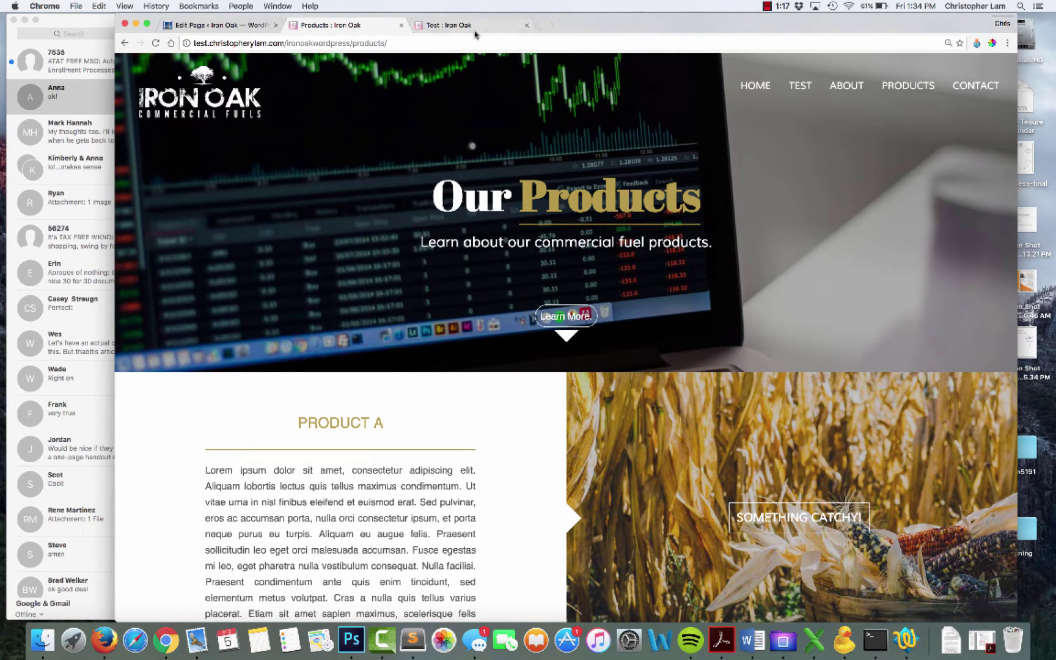
{"action": "left_click", "coordinate": [465, 26]}
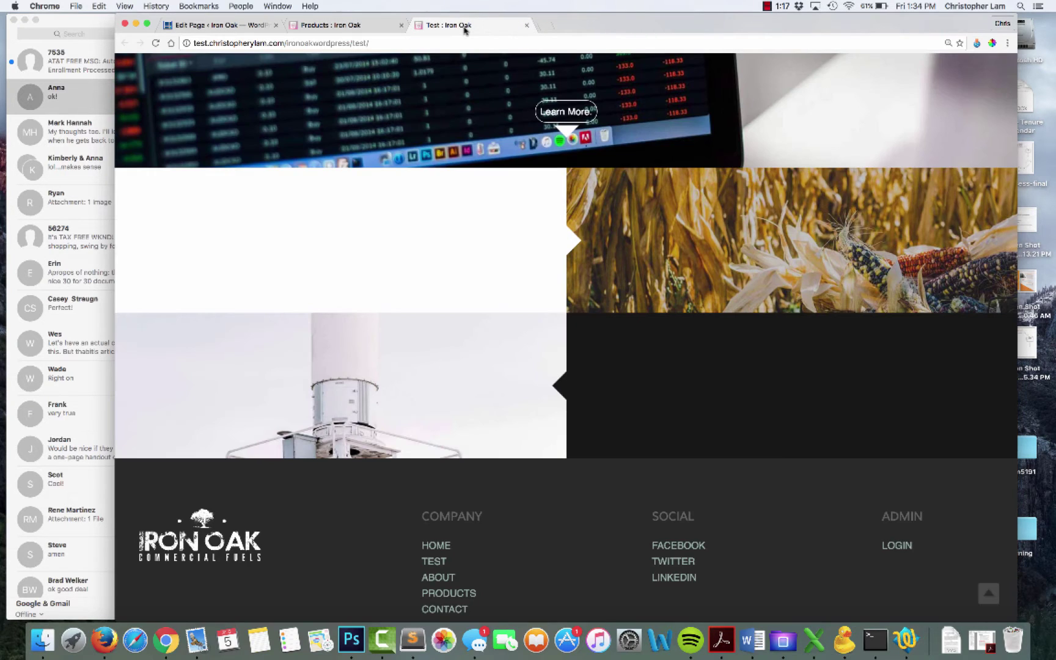
{"action": "scroll", "coordinate": [567, 410], "scroll_direction": "up", "scroll_amount": 5}
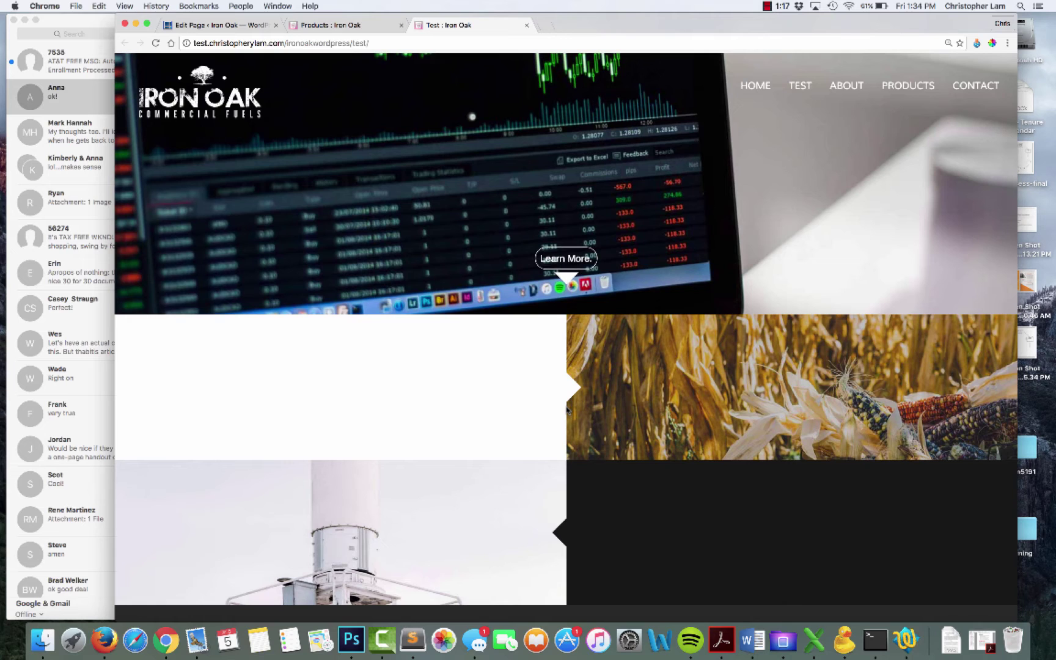
{"action": "left_click", "coordinate": [368, 28]}
{"action": "scroll", "coordinate": [581, 212], "scroll_direction": "down", "scroll_amount": 5}
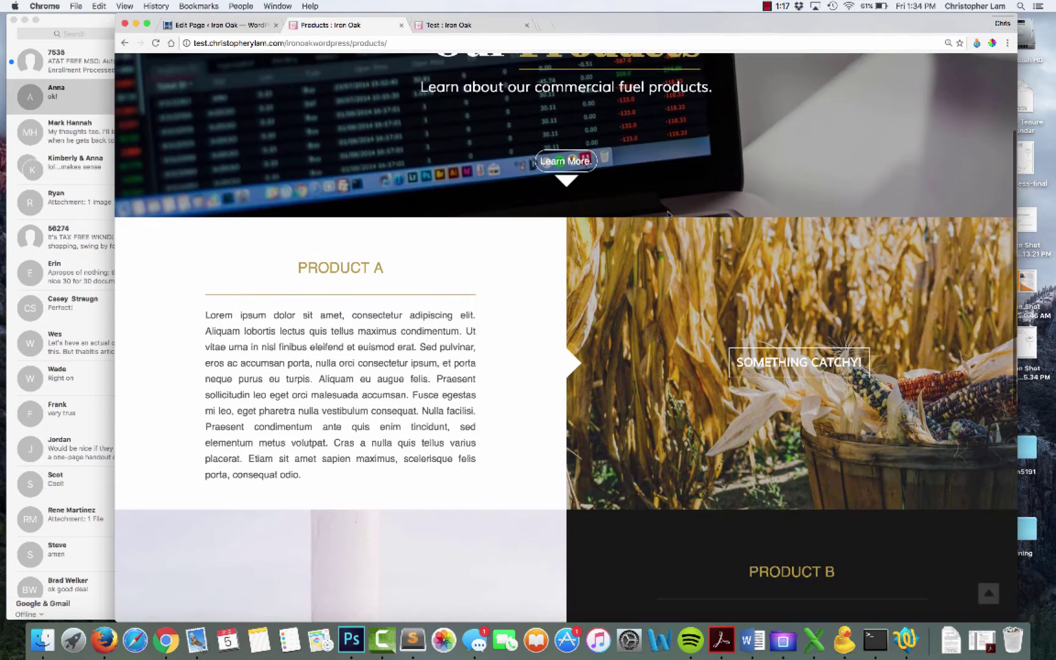
{"action": "scroll", "coordinate": [668, 214], "scroll_direction": "down", "scroll_amount": 4}
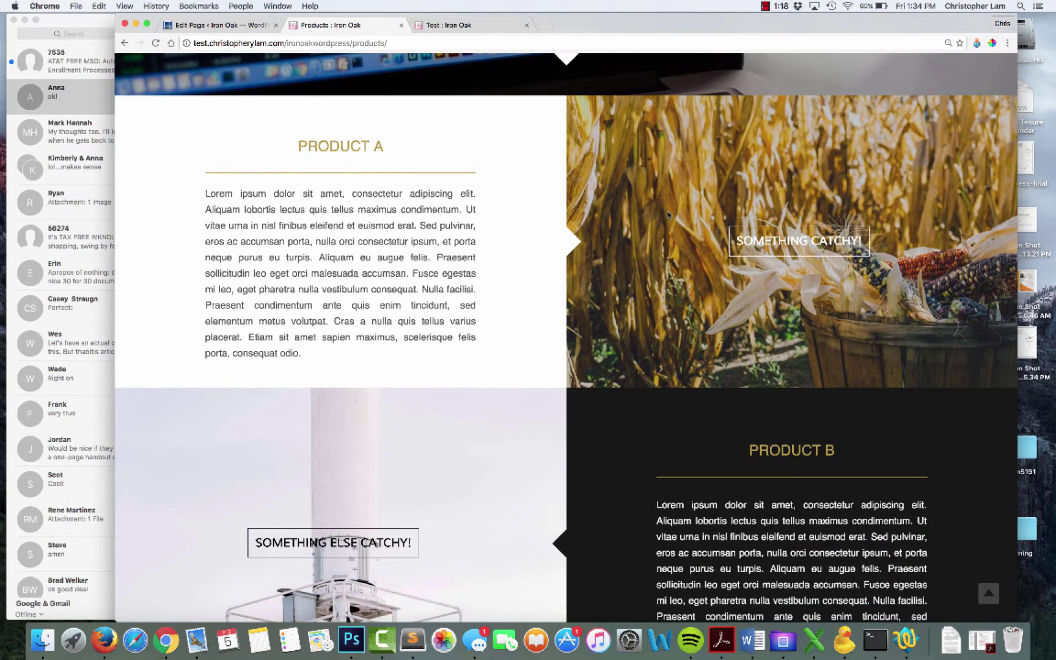
{"action": "scroll", "coordinate": [667, 213], "scroll_direction": "down", "scroll_amount": 2}
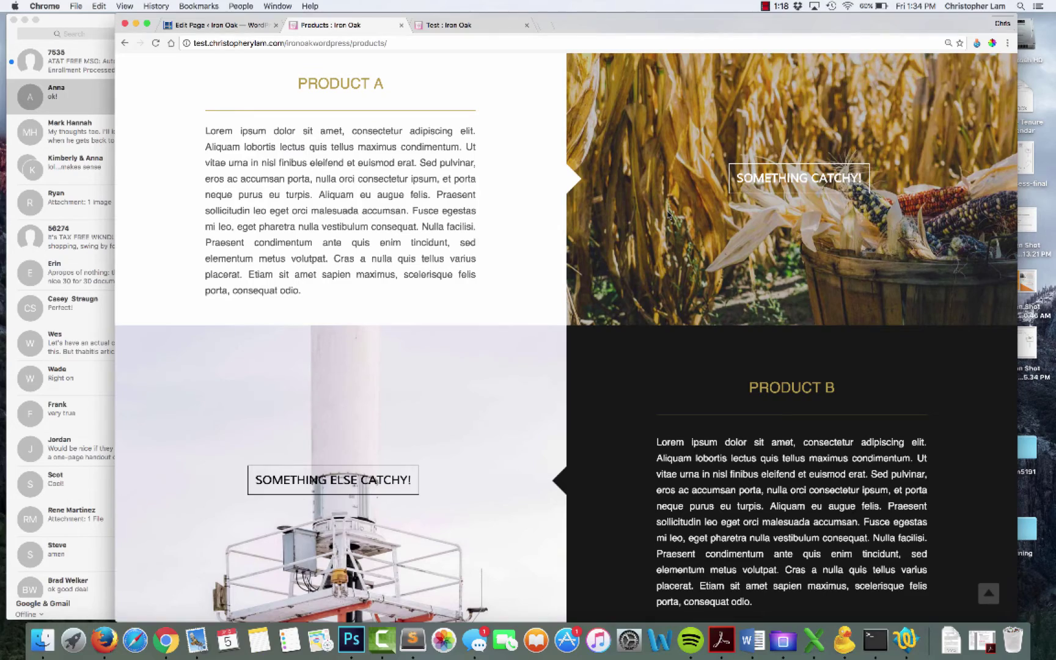
{"action": "scroll", "coordinate": [668, 214], "scroll_direction": "down", "scroll_amount": 4}
{"action": "scroll", "coordinate": [668, 214], "scroll_direction": "down", "scroll_amount": 5}
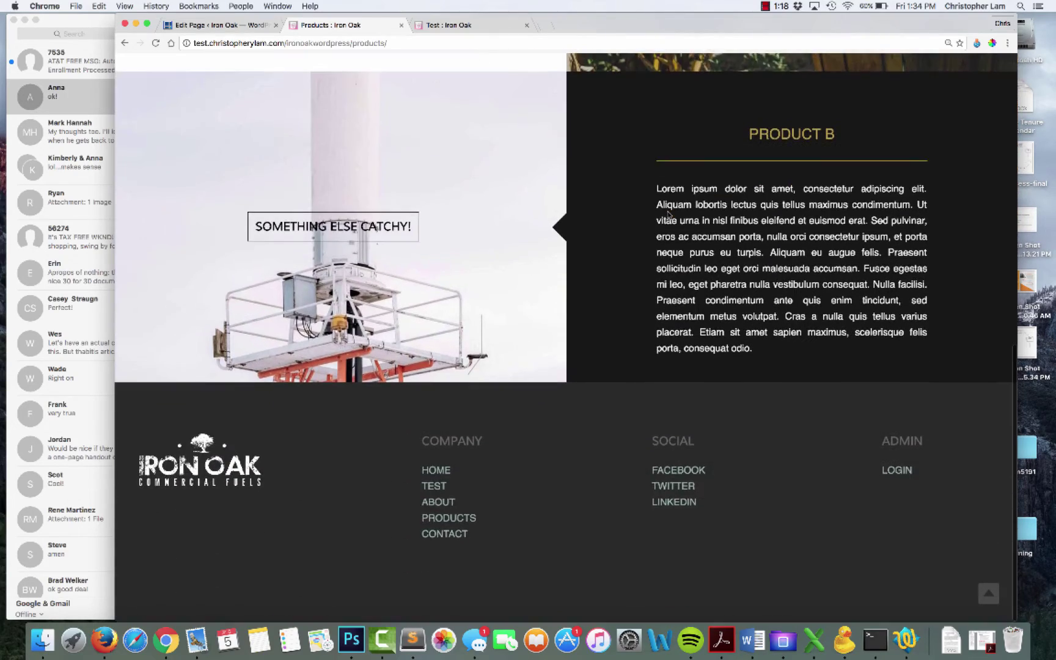
{"action": "scroll", "coordinate": [668, 214], "scroll_direction": "up", "scroll_amount": 15}
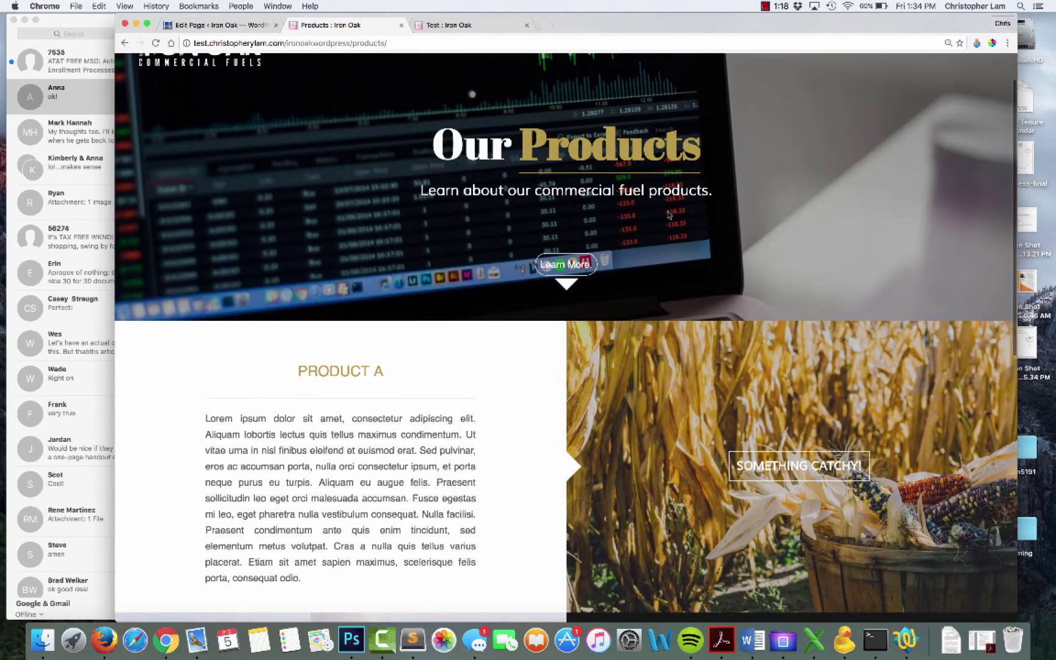
{"action": "scroll", "coordinate": [668, 214], "scroll_direction": "up", "scroll_amount": 2}
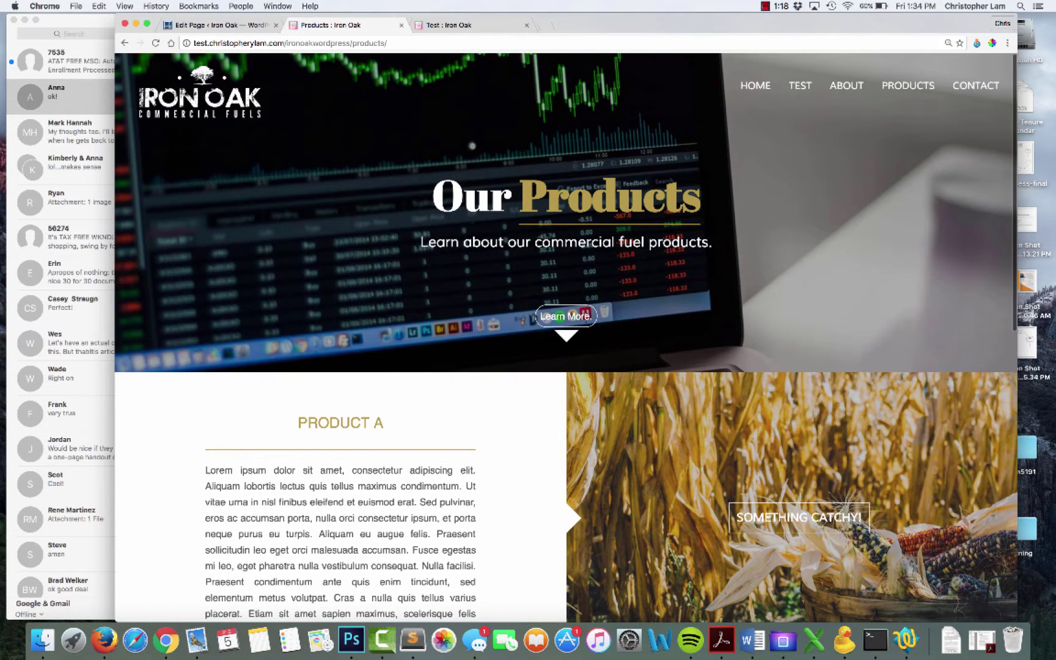
{"action": "scroll", "coordinate": [708, 279], "scroll_direction": "down", "scroll_amount": 5}
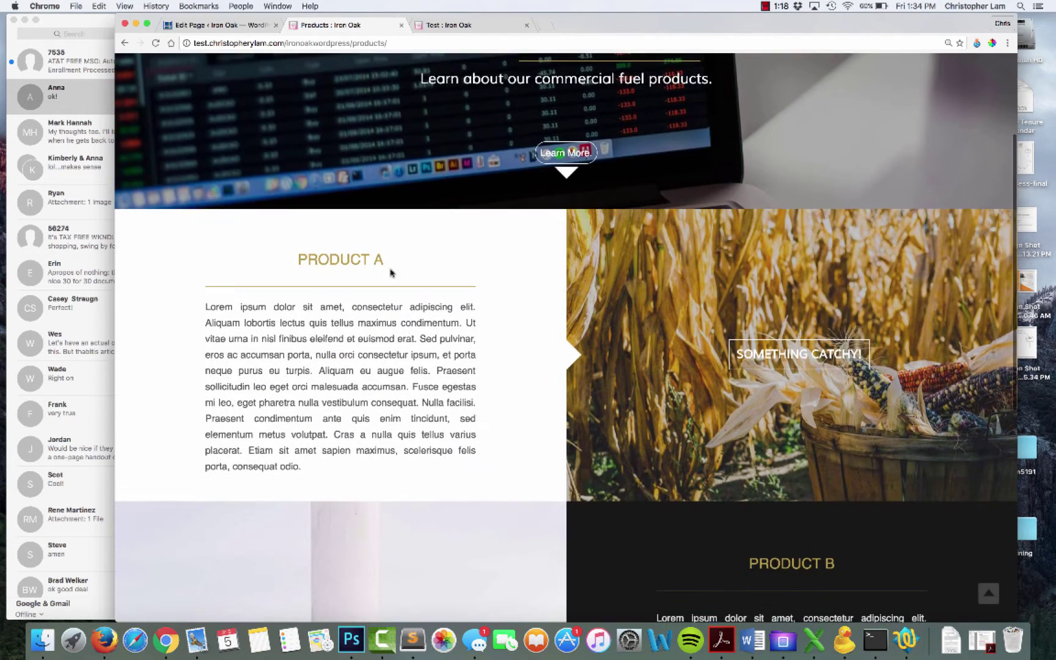
{"action": "scroll", "coordinate": [627, 111], "scroll_direction": "down", "scroll_amount": 4}
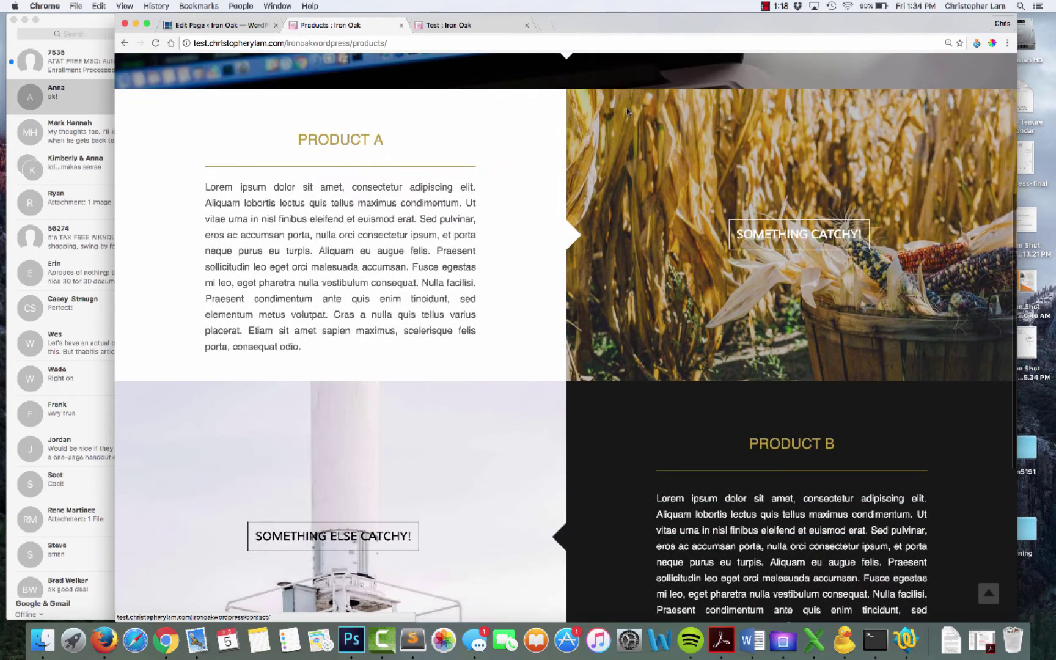
{"action": "left_click", "coordinate": [469, 25]}
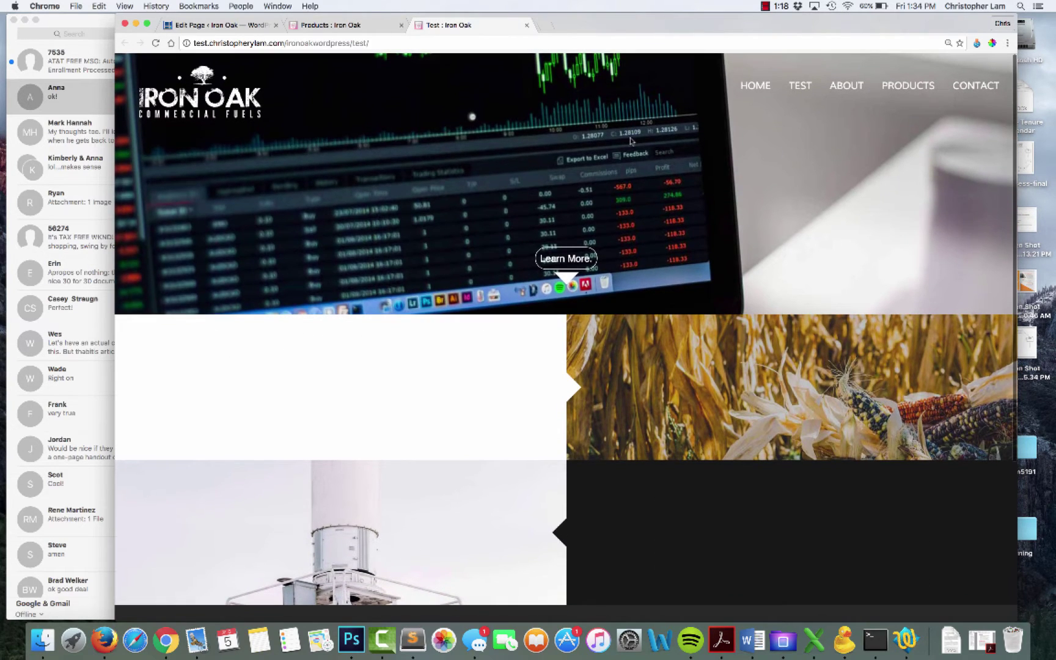
{"action": "scroll", "coordinate": [639, 137], "scroll_direction": "down", "scroll_amount": 2}
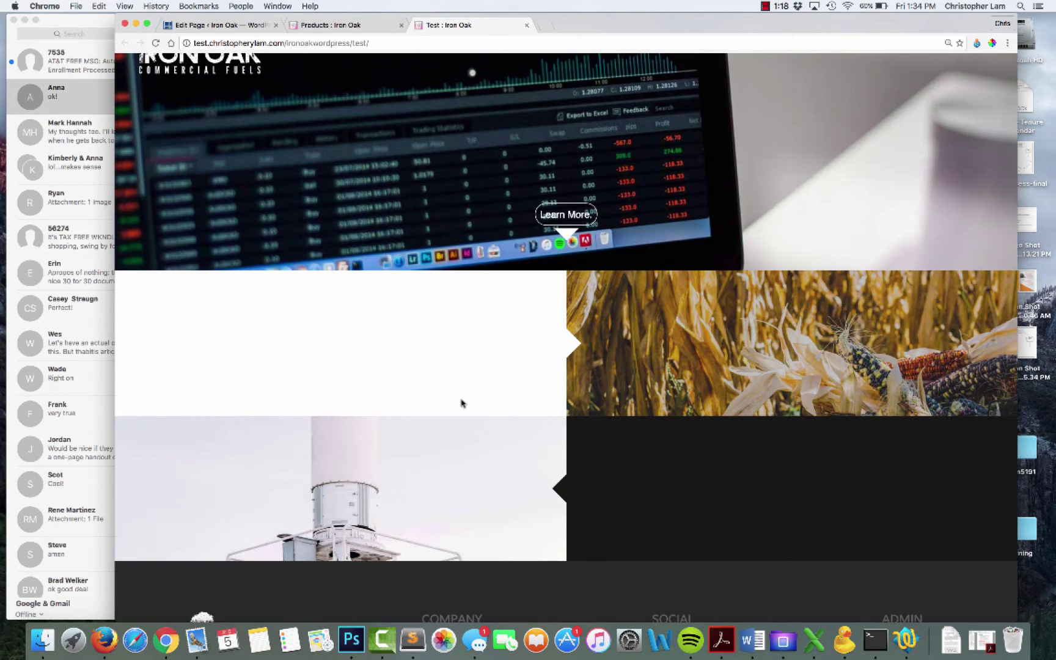
{"action": "scroll", "coordinate": [463, 402], "scroll_direction": "up", "scroll_amount": 2}
Compare the Test page editor against the existing live Products page
{"action": "left_click", "coordinate": [217, 24]}
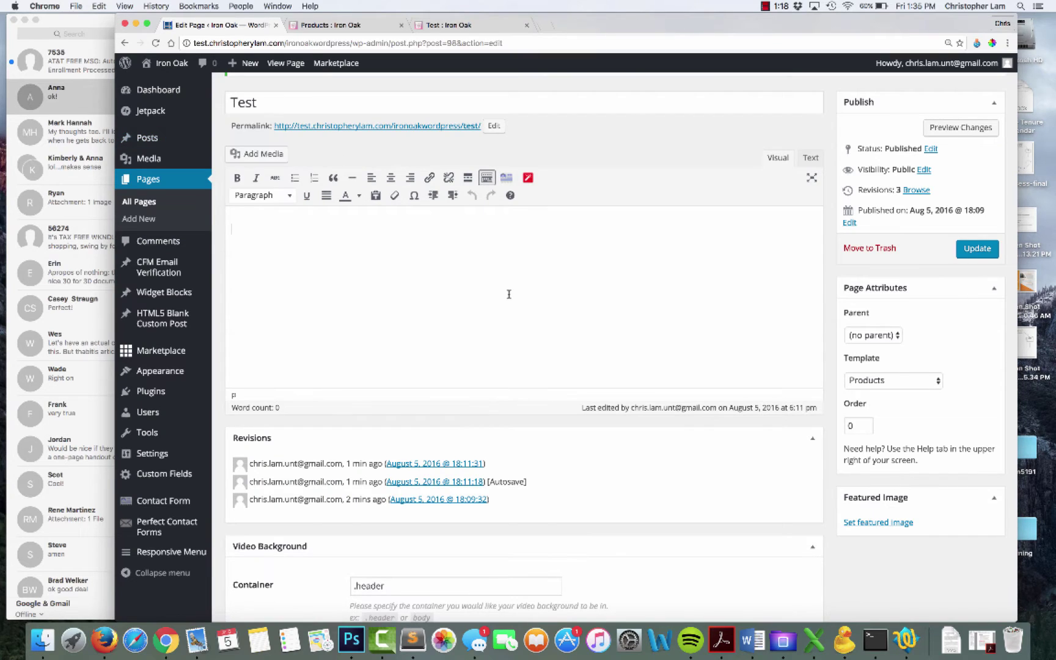
{"action": "scroll", "coordinate": [509, 294], "scroll_direction": "up", "scroll_amount": 2}
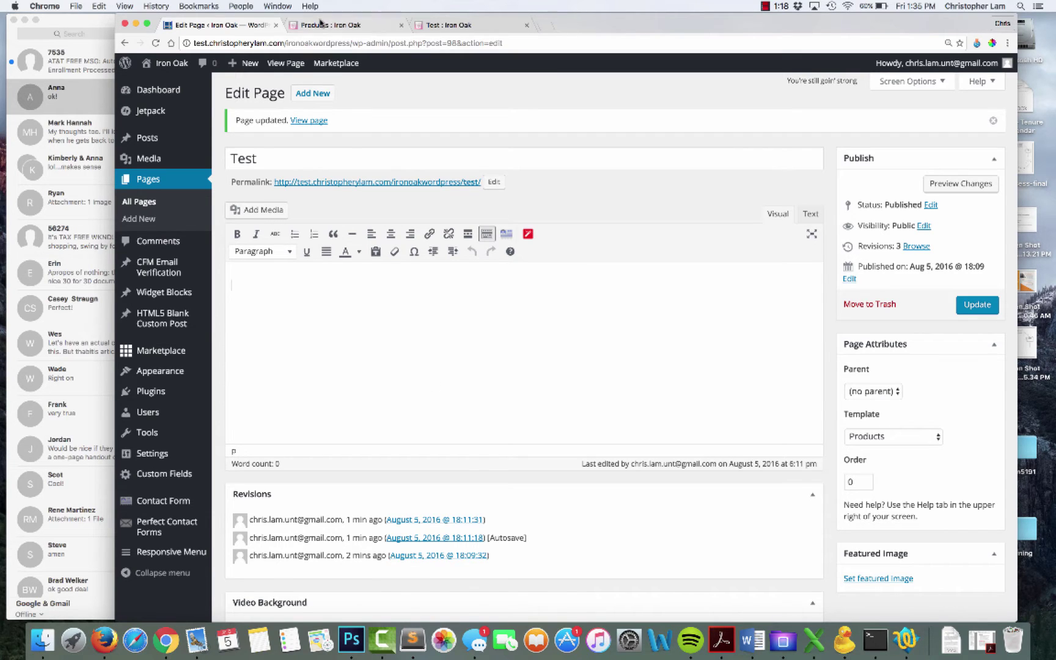
{"action": "left_click", "coordinate": [321, 25]}
{"action": "left_click", "coordinate": [218, 26]}
Add 'Product A' as a Heading 1 with a new paragraph below, then open a new browser tab
{"action": "type", "text": "Product A"}
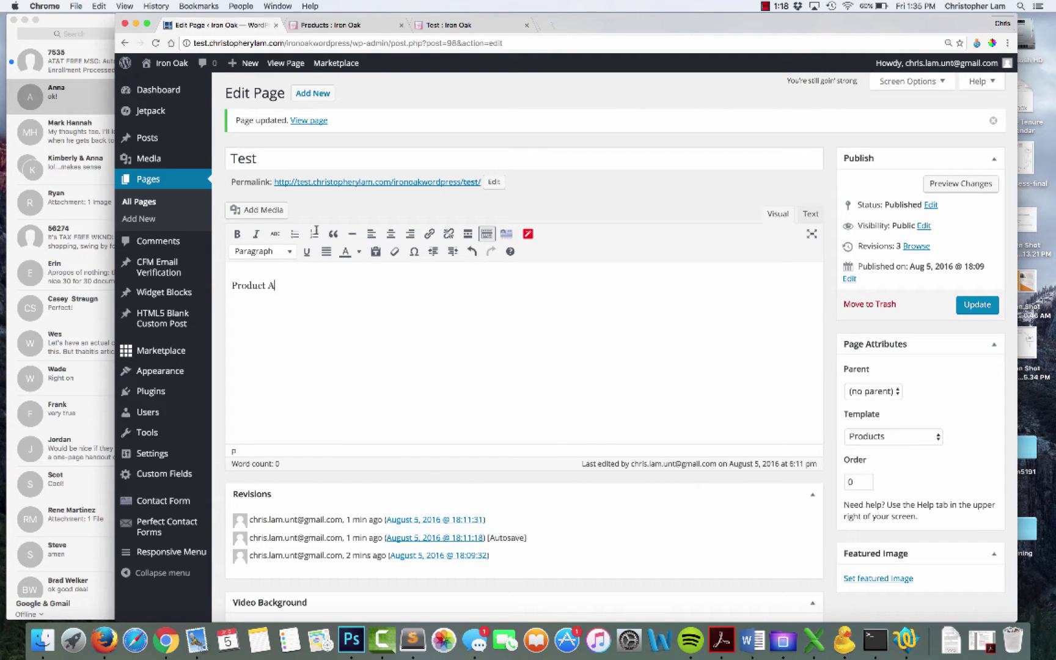
{"action": "triple_click", "coordinate": [269, 286]}
{"action": "left_click", "coordinate": [262, 252]}
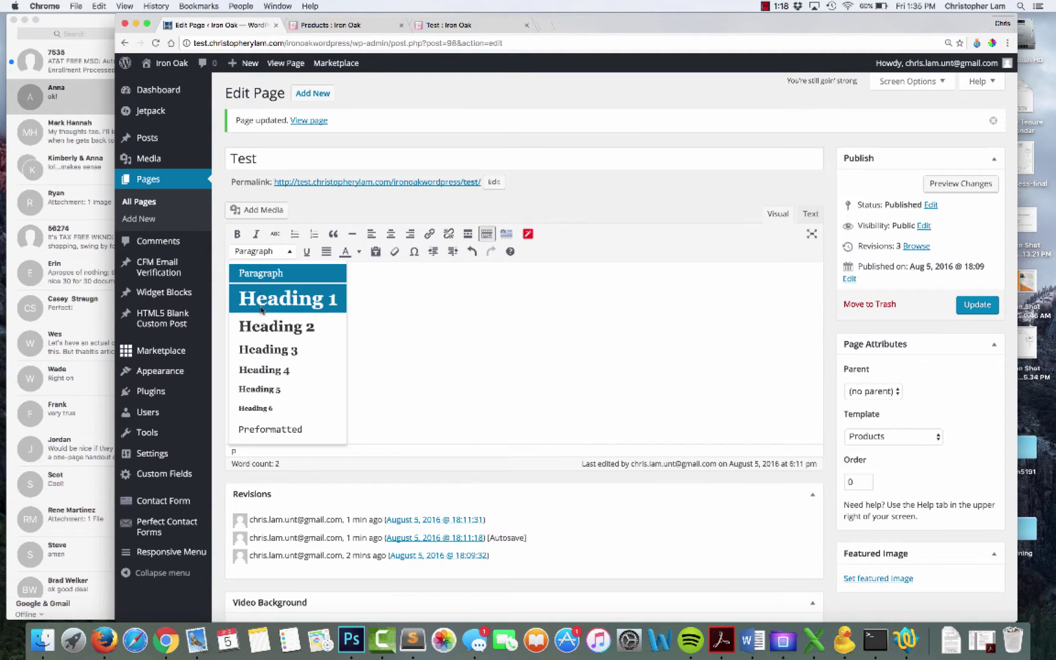
{"action": "left_click", "coordinate": [262, 299]}
{"action": "left_click", "coordinate": [346, 287]}
{"action": "key", "text": "Return"}
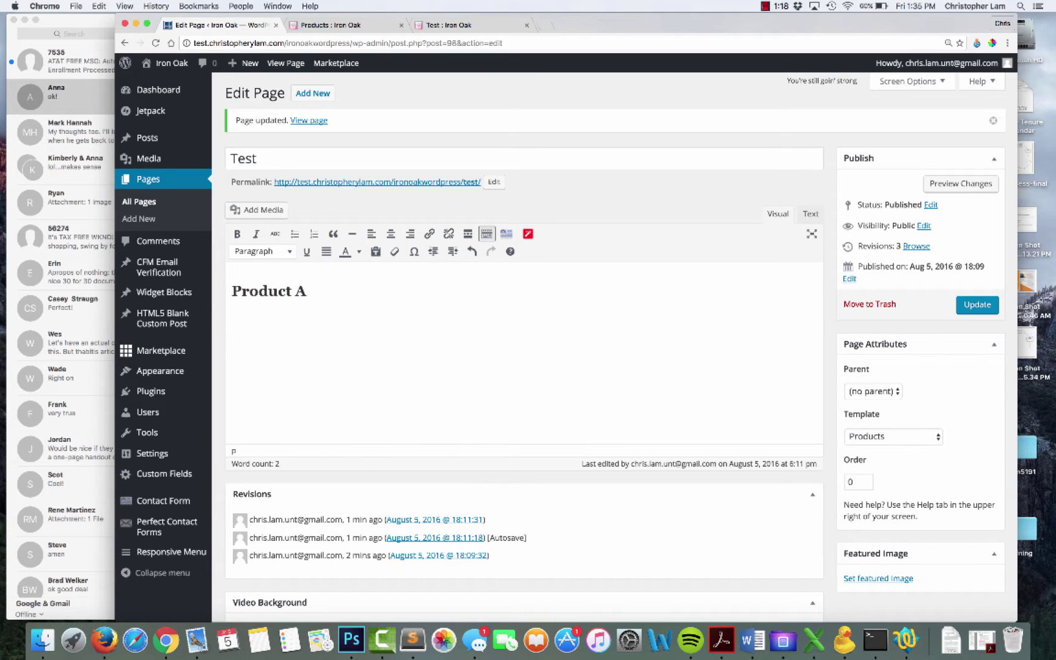
{"action": "left_click", "coordinate": [549, 23]}
Search 'lorem ipsum', paste a lipsum.com paragraph under Product A and update the page
{"action": "type", "text": "l"}
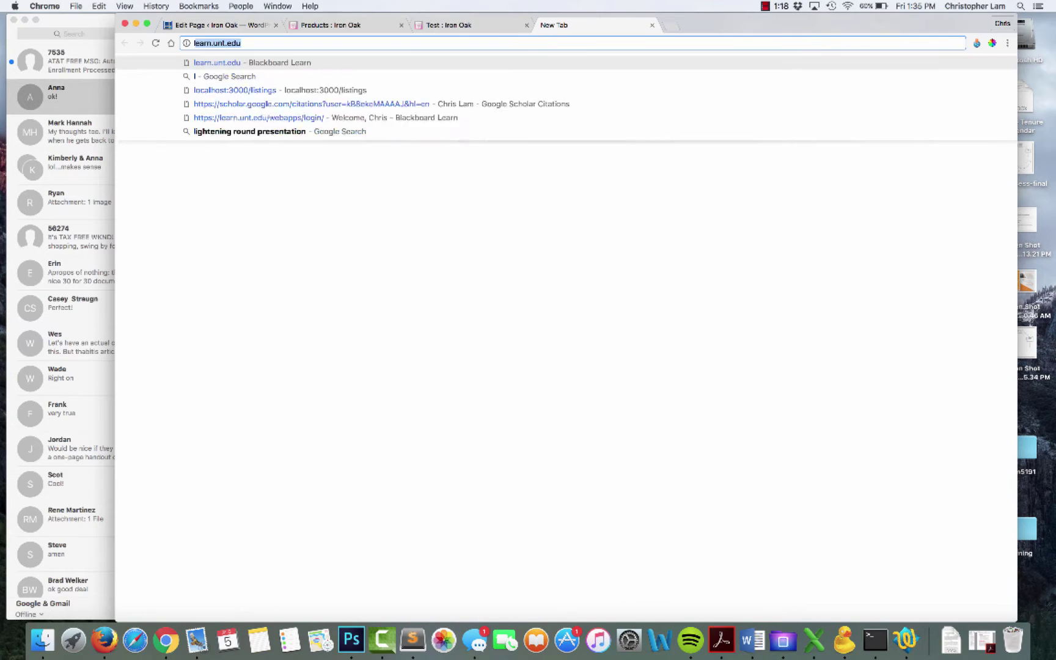
{"action": "type", "text": "orem "}
{"action": "type", "text": "ipsum"}
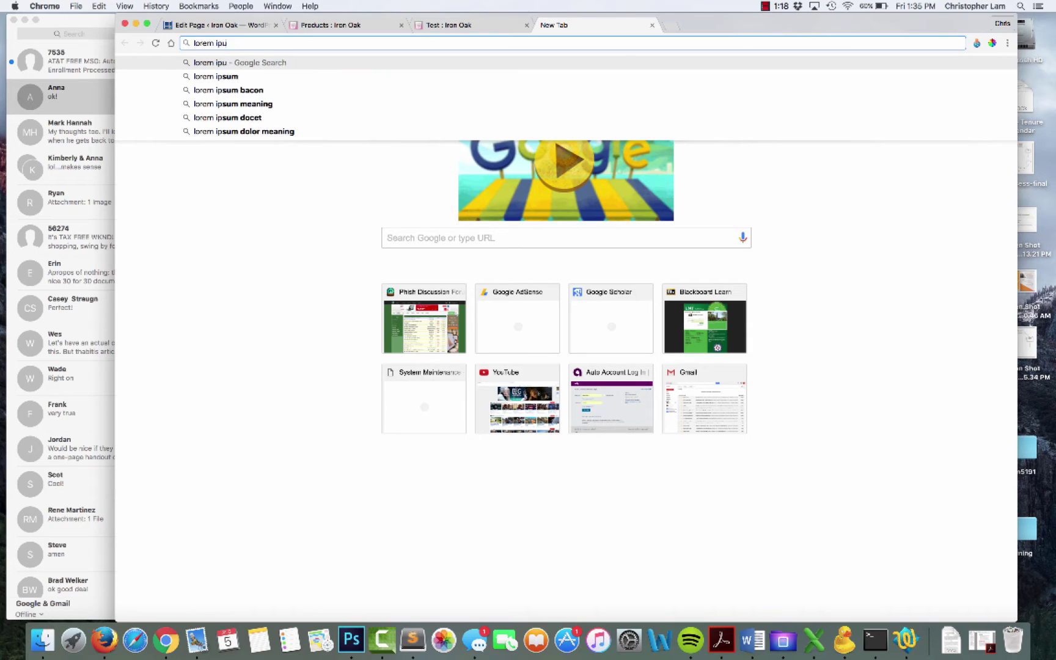
{"action": "key", "text": "Return"}
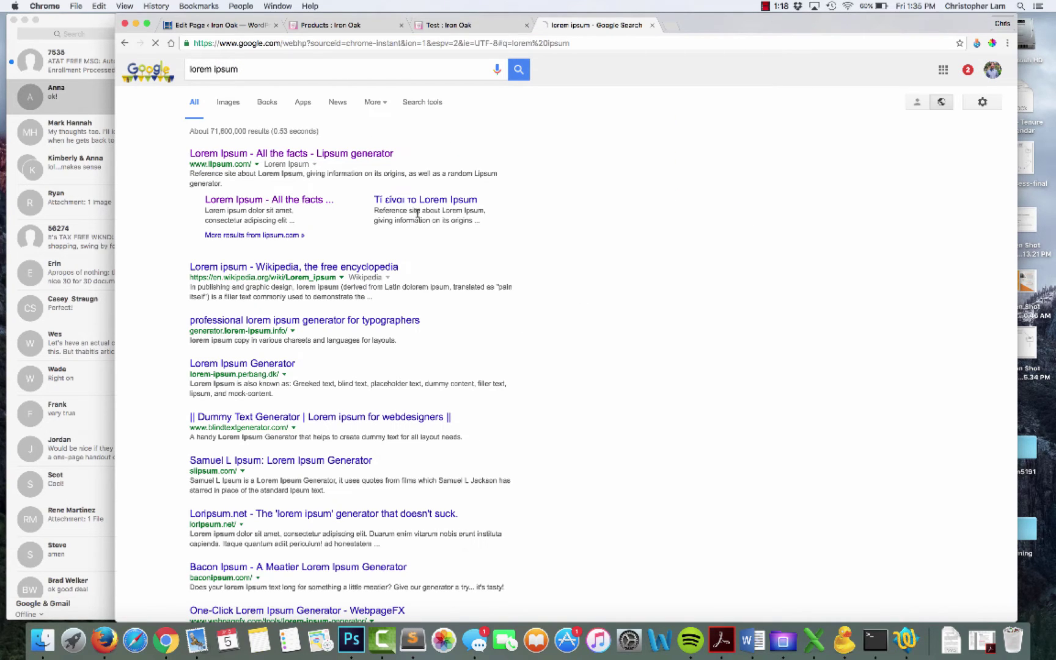
{"action": "left_click", "coordinate": [499, 226]}
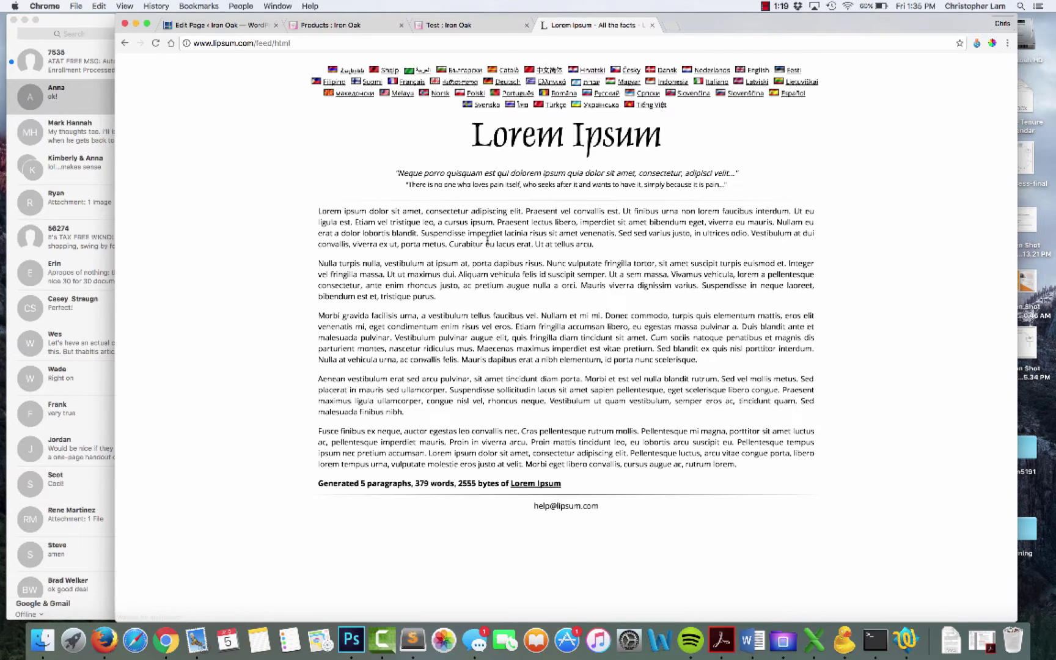
{"action": "left_click", "coordinate": [197, 27]}
{"action": "type", "text": "Lorem ipsum dolor sit amet, consectetur adipiscing elit. Praesent vel convallis est. Ut finibus urna non lorem faucibus interdum. Ut eu ligula est. Etiam vel tristique leo, a cursus ipsum. Praesent lectus libero, imperdiet sit amet bibendum eget, viverra eu mauris. Nullam eu erat a dolor lobortis blandit. Suspendisse imperdiet lacinia risus sit amet venenatis. Sed sed varius justo, in ultrices odio. Vestibulum at dui convallis, viverra ex ut, porta metus. Curabitur eu lacus erat. Ut at tellus arcu."}
{"action": "left_click", "coordinate": [972, 297]}
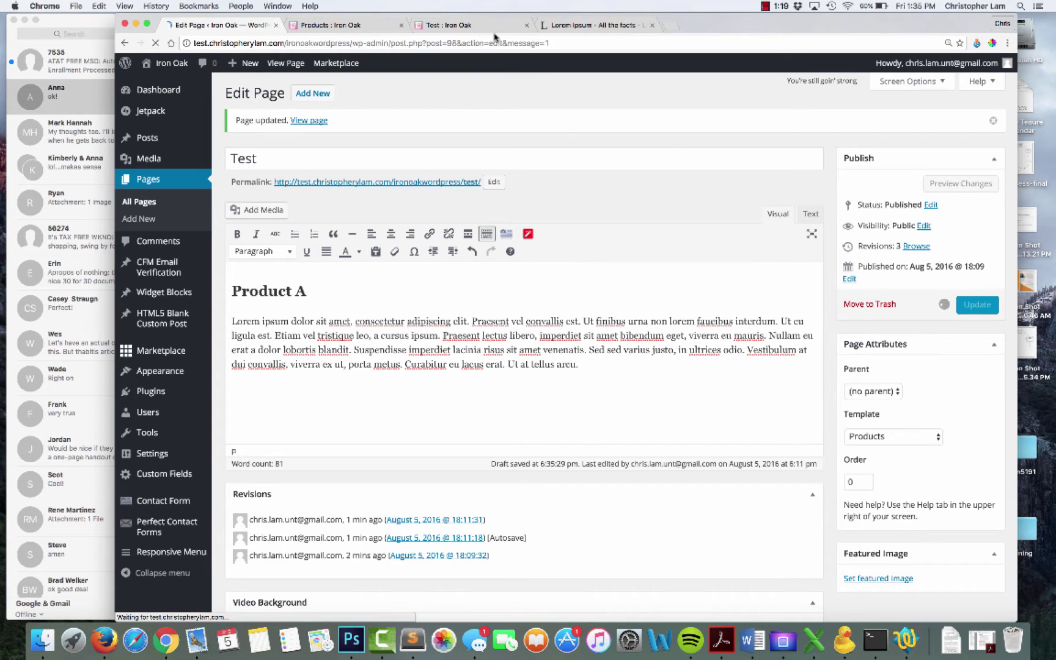
Reload the live Test page and review the PRODUCT A heading and lorem ipsum beside the corn image
{"action": "left_click", "coordinate": [464, 25]}
{"action": "key", "text": "super+r"}
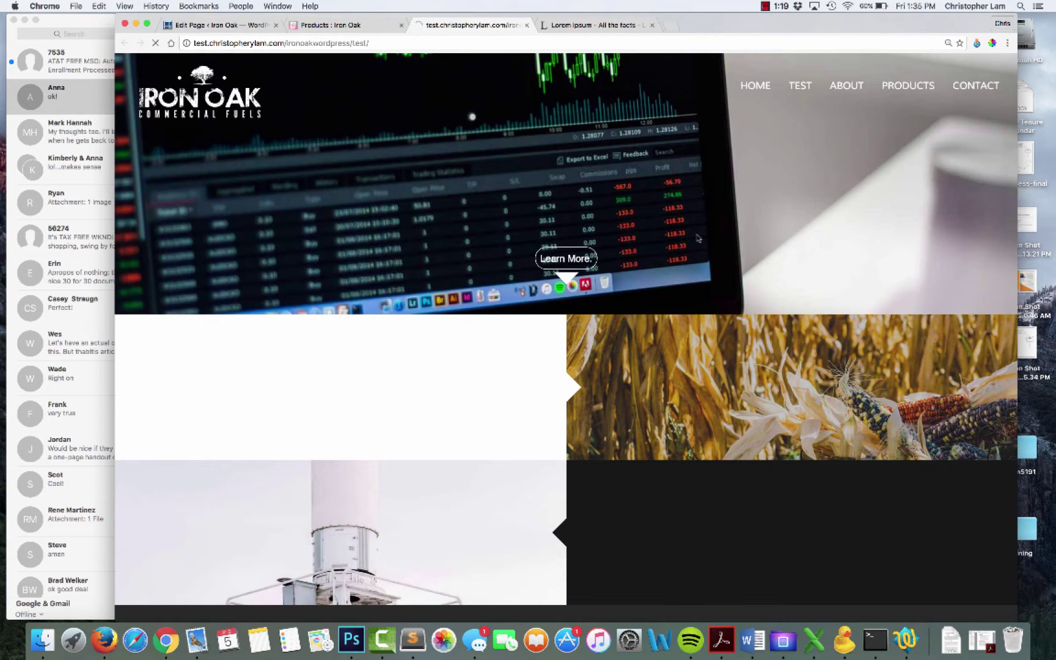
{"action": "scroll", "coordinate": [757, 344], "scroll_direction": "down", "scroll_amount": 3}
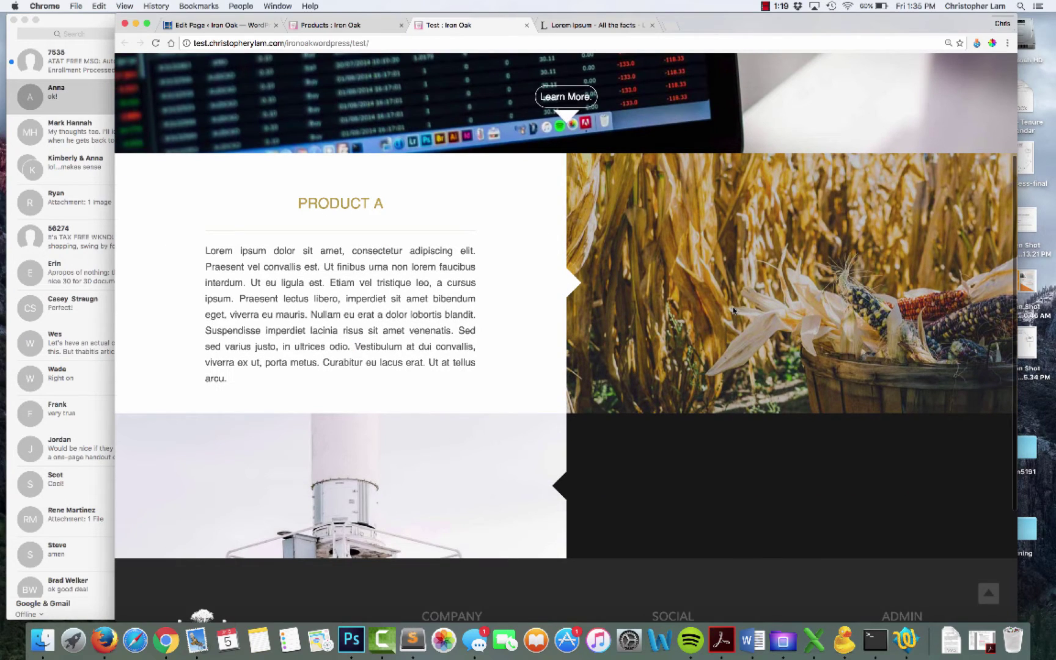
{"action": "scroll", "coordinate": [733, 310], "scroll_direction": "up", "scroll_amount": 3}
{"action": "scroll", "coordinate": [733, 311], "scroll_direction": "down", "scroll_amount": 3}
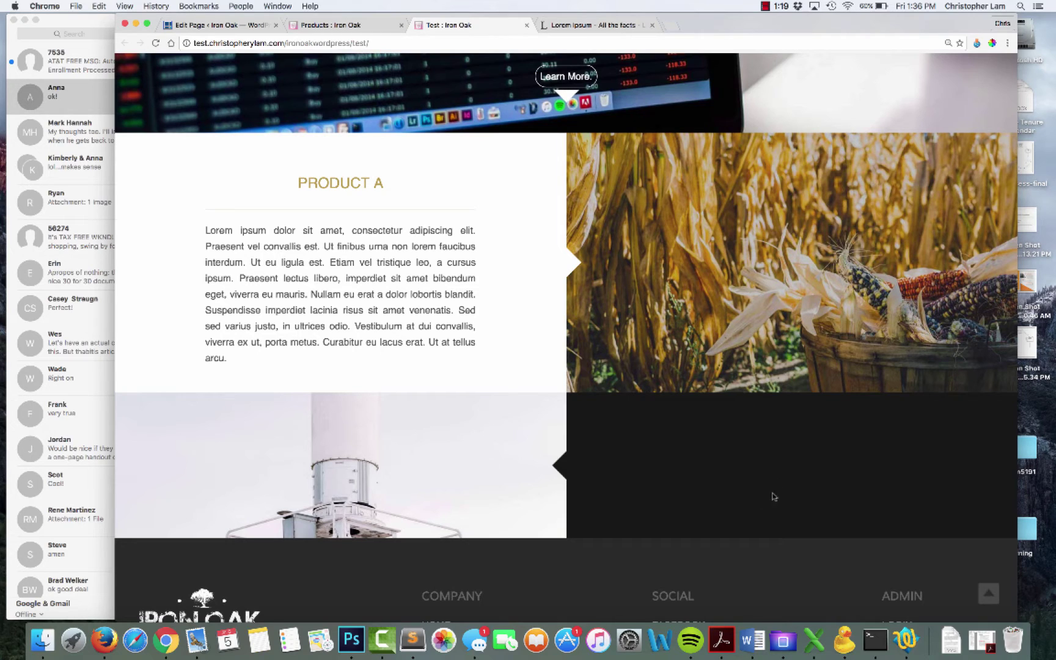
{"action": "scroll", "coordinate": [786, 413], "scroll_direction": "up", "scroll_amount": 5}
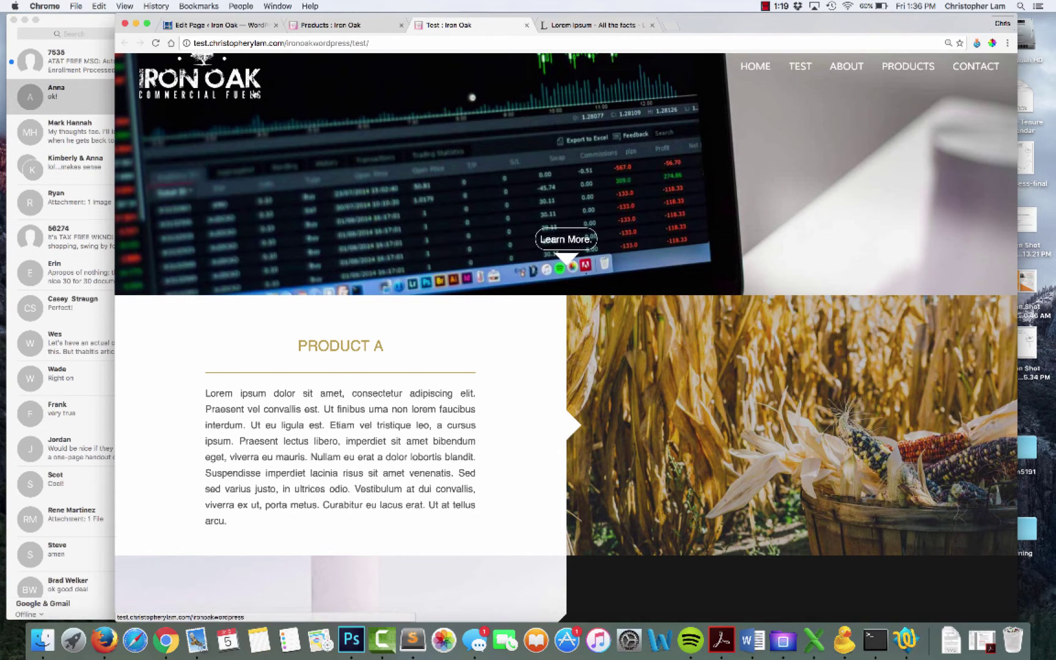
{"action": "left_click", "coordinate": [229, 27]}
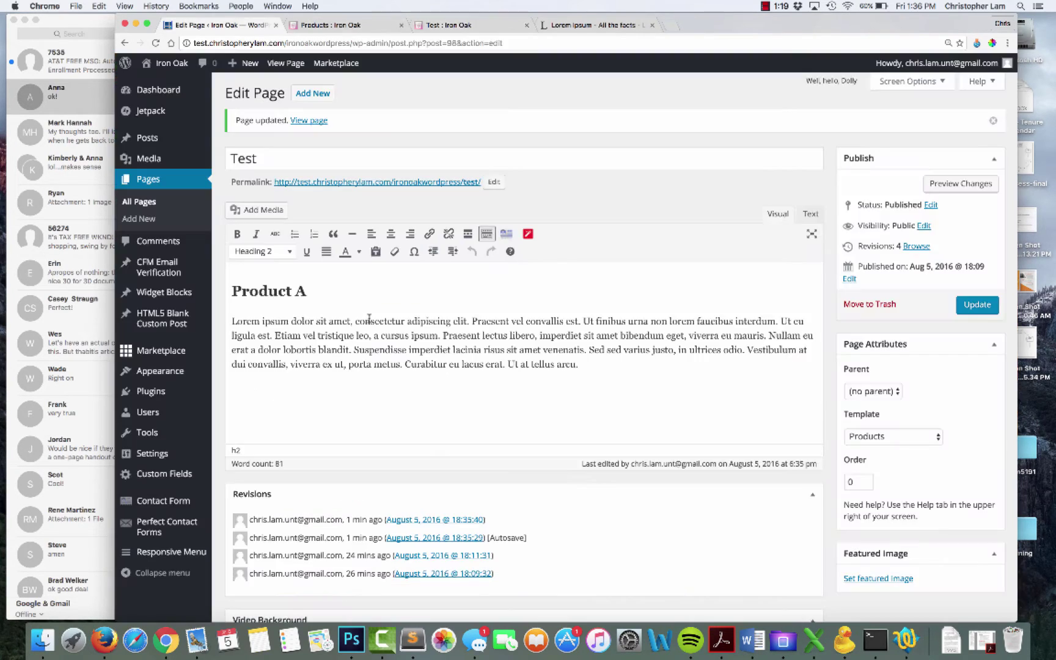
{"action": "scroll", "coordinate": [547, 374], "scroll_direction": "down", "scroll_amount": 3}
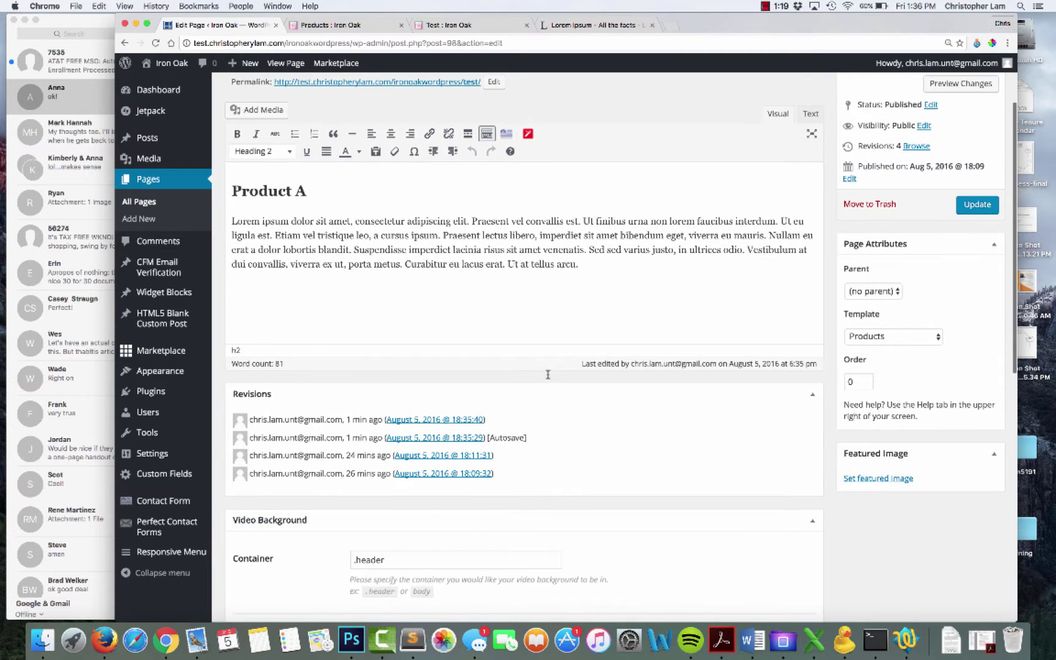
{"action": "left_click", "coordinate": [463, 25]}
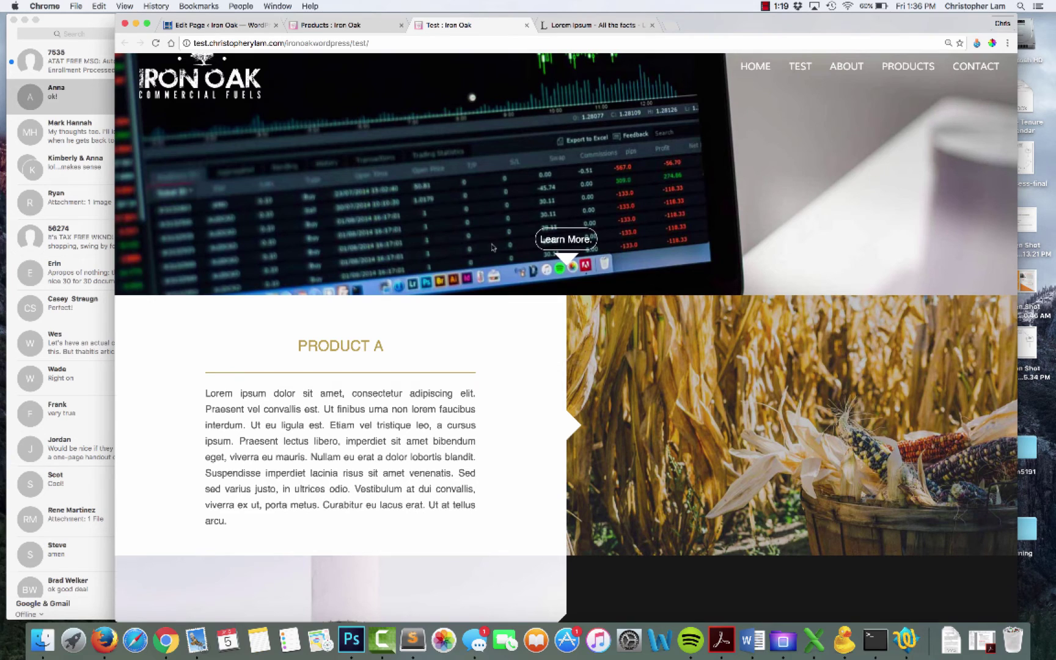
{"action": "scroll", "coordinate": [828, 383], "scroll_direction": "down", "scroll_amount": 3}
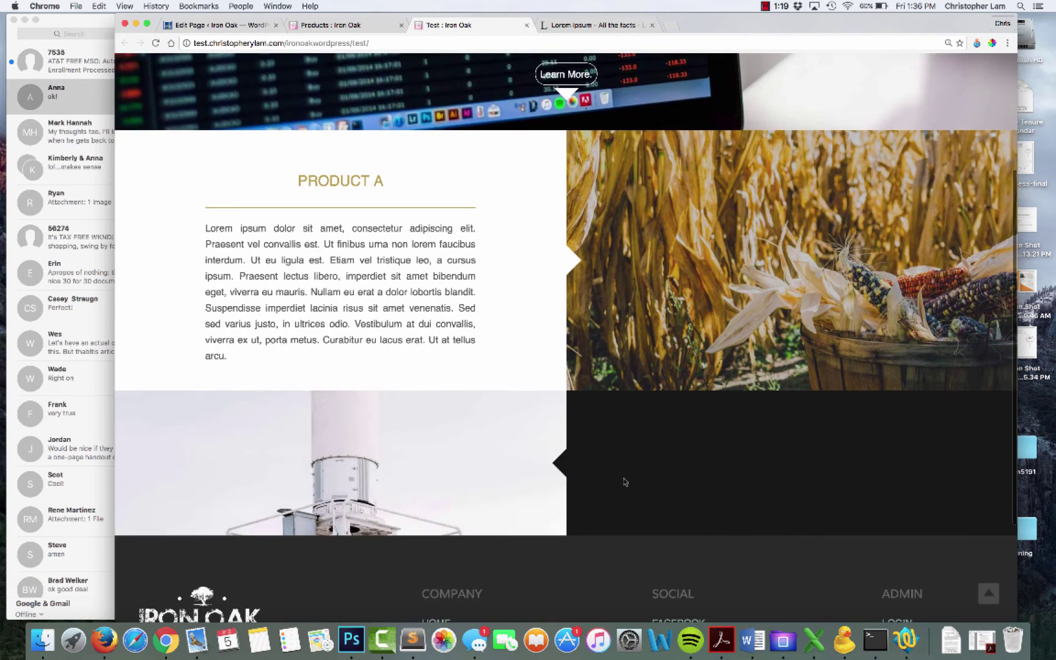
{"action": "left_click", "coordinate": [217, 25]}
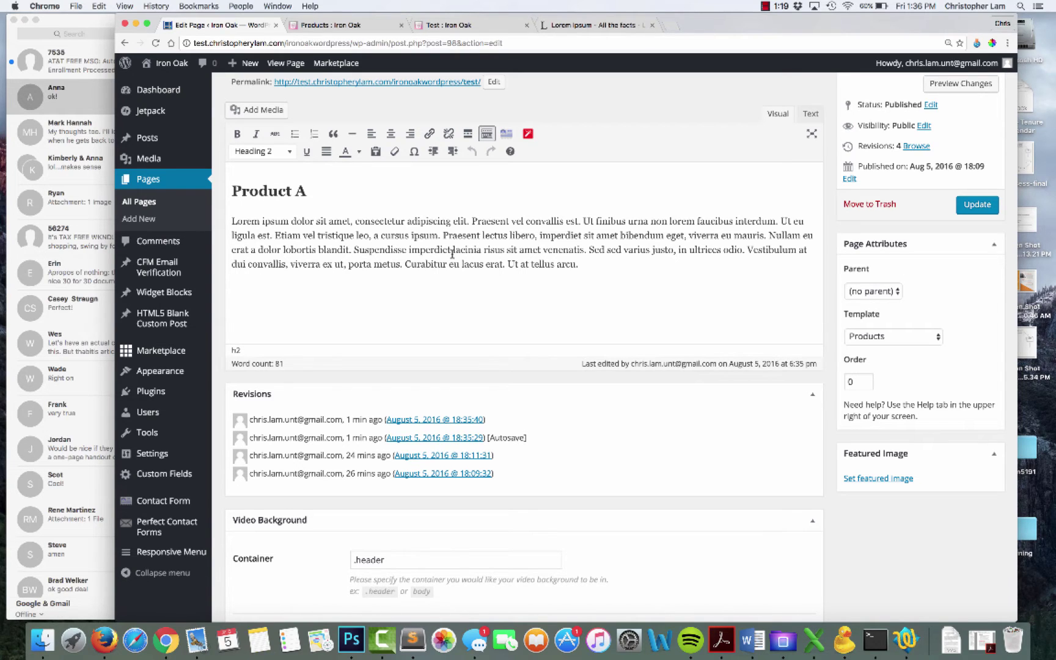
{"action": "scroll", "coordinate": [452, 253], "scroll_direction": "up", "scroll_amount": 2}
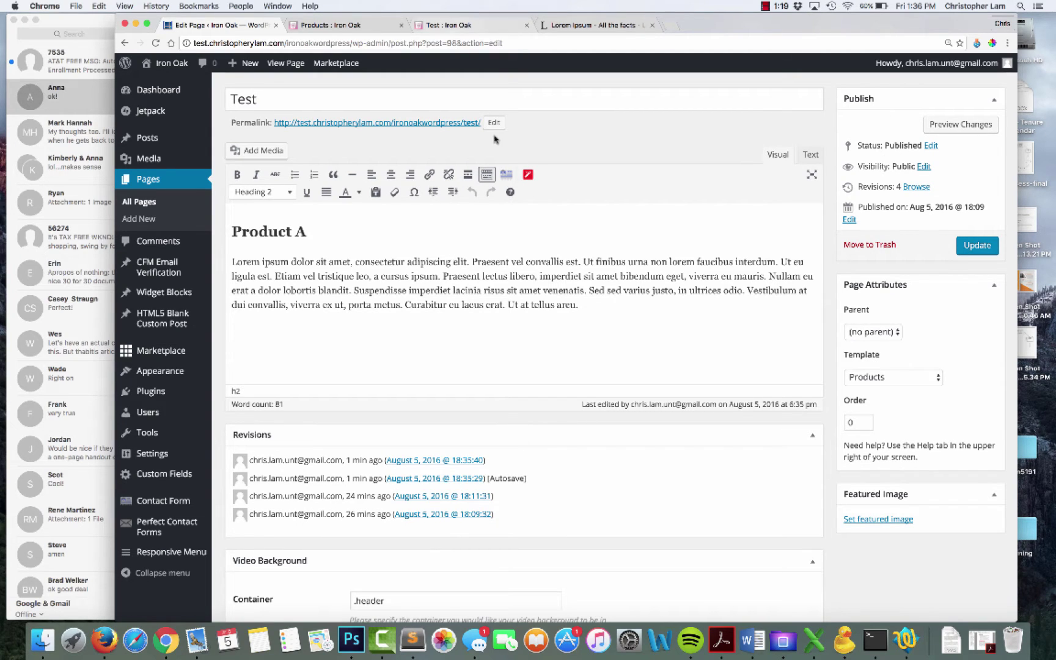
{"action": "scroll", "coordinate": [495, 272], "scroll_direction": "down", "scroll_amount": 2}
{"action": "mouse_move", "coordinate": [207, 372]}
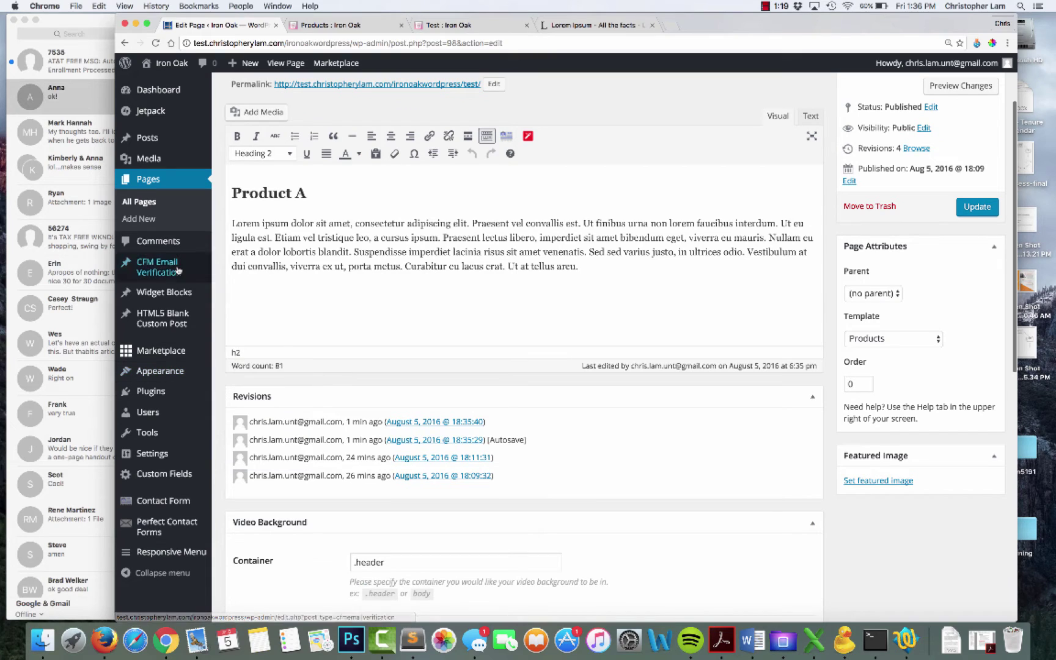
{"action": "scroll", "coordinate": [353, 211], "scroll_direction": "down", "scroll_amount": 1}
{"action": "scroll", "coordinate": [353, 210], "scroll_direction": "down", "scroll_amount": 1}
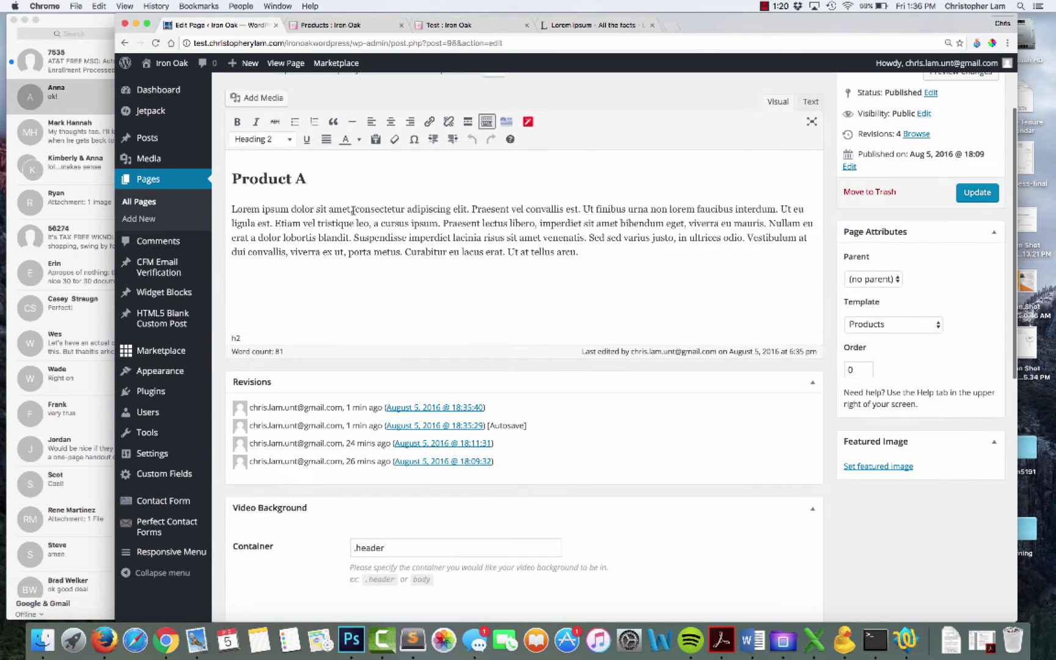
{"action": "scroll", "coordinate": [150, 522], "scroll_direction": "down", "scroll_amount": 3}
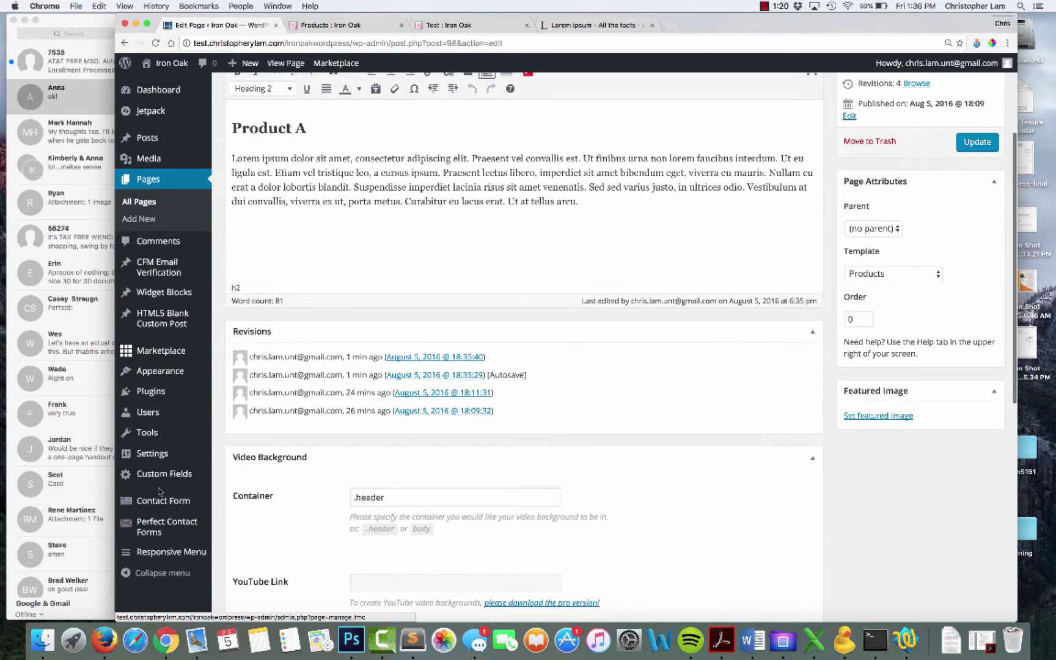
Open Custom Fields, compare the Products and Test page captions, and add a new field group
{"action": "mouse_move", "coordinate": [162, 478]}
{"action": "left_click", "coordinate": [238, 476]}
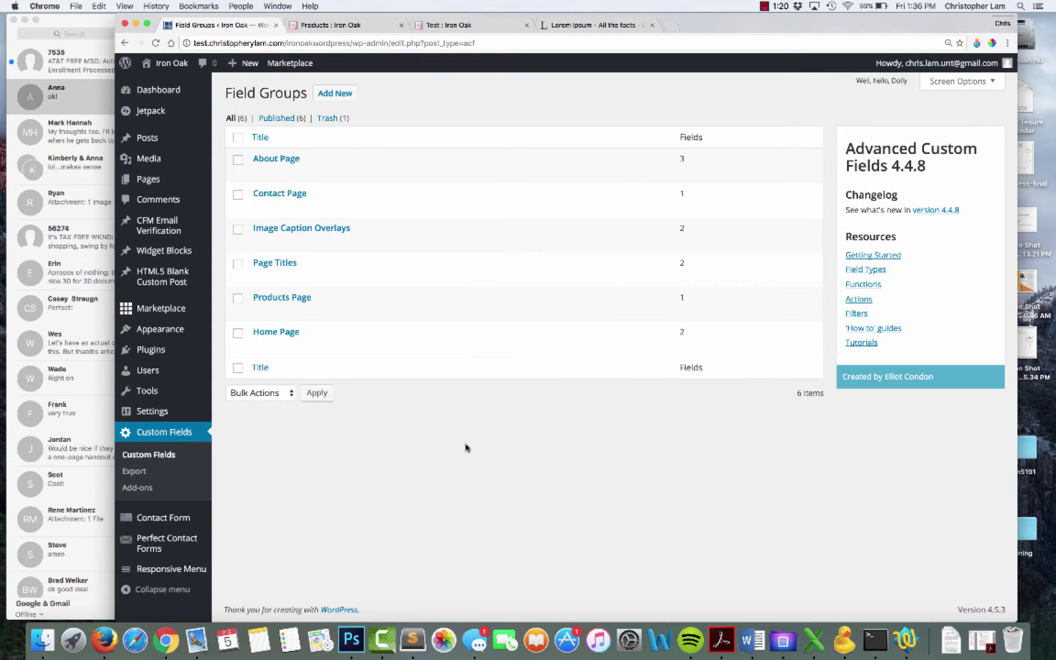
{"action": "left_click", "coordinate": [351, 25]}
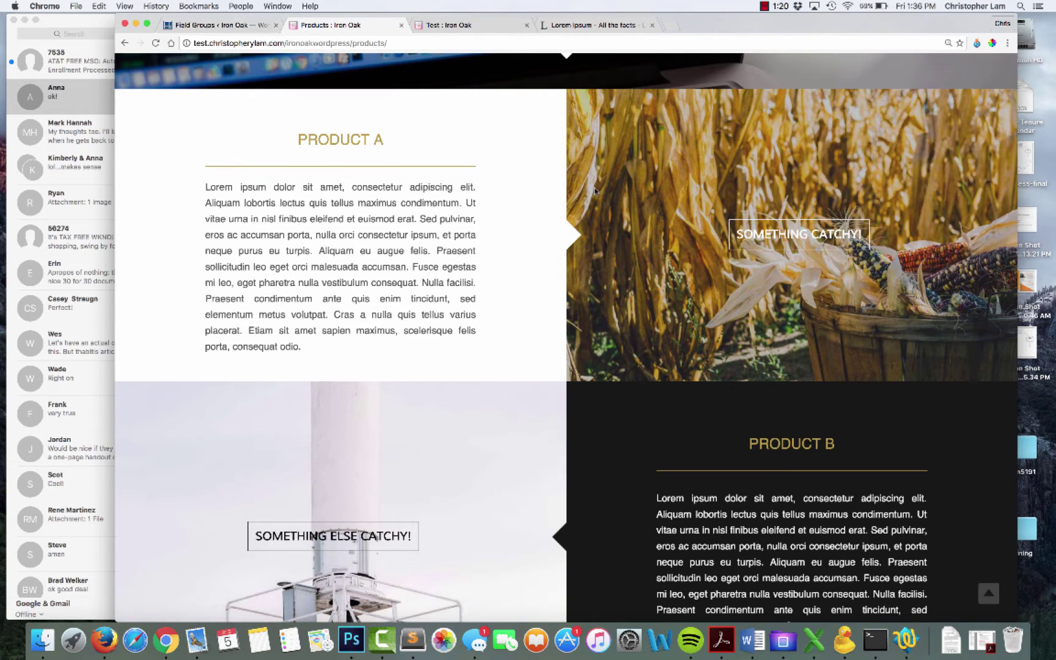
{"action": "left_click", "coordinate": [430, 28]}
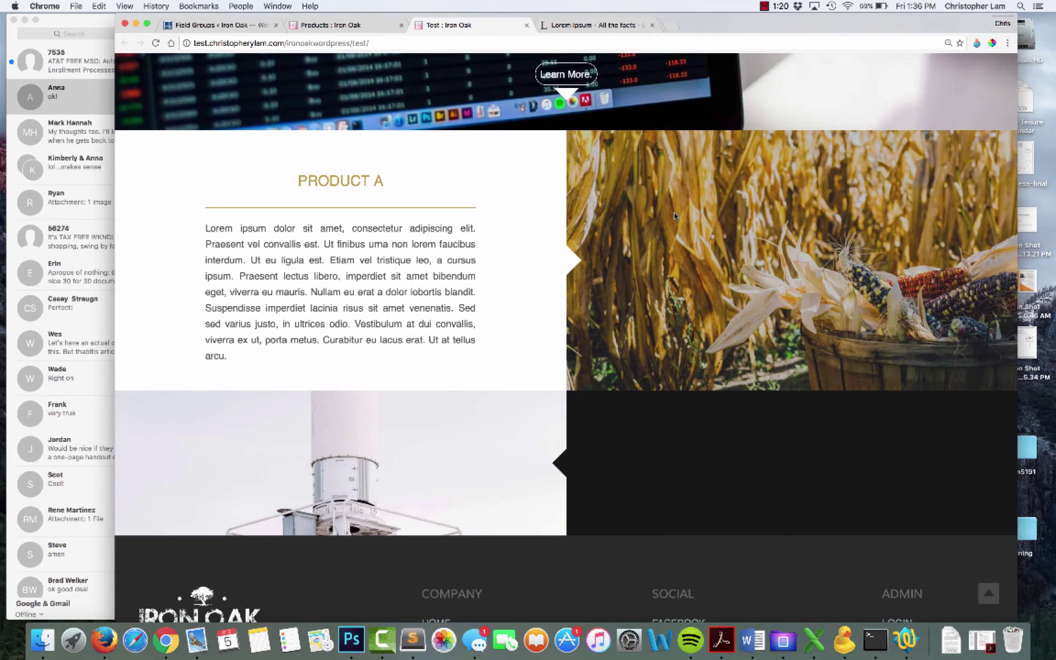
{"action": "left_click", "coordinate": [235, 25]}
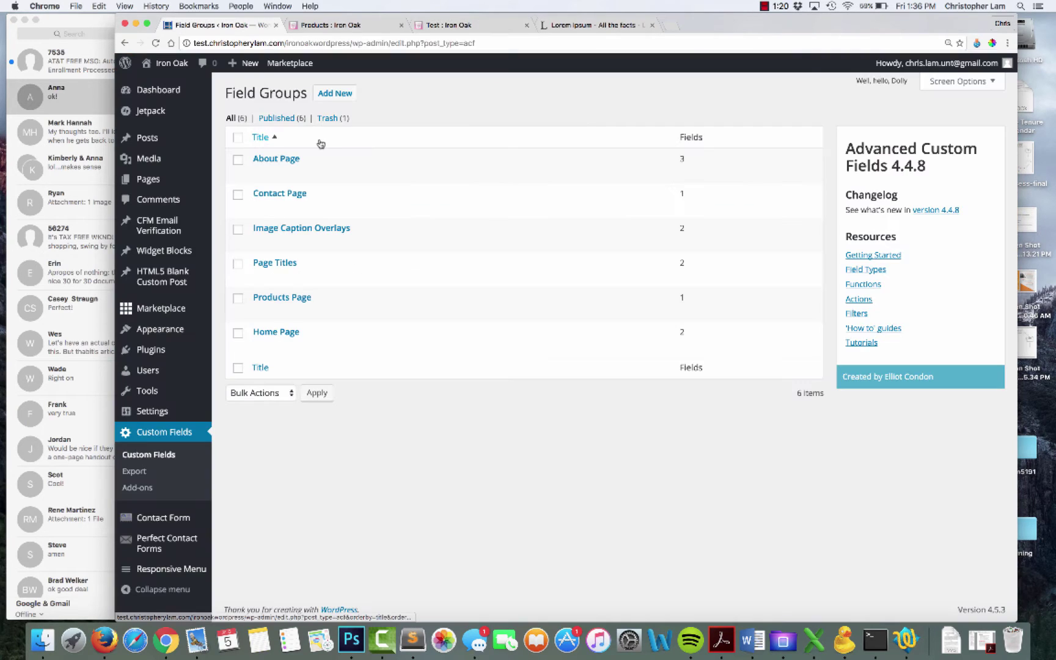
{"action": "left_click", "coordinate": [336, 94]}
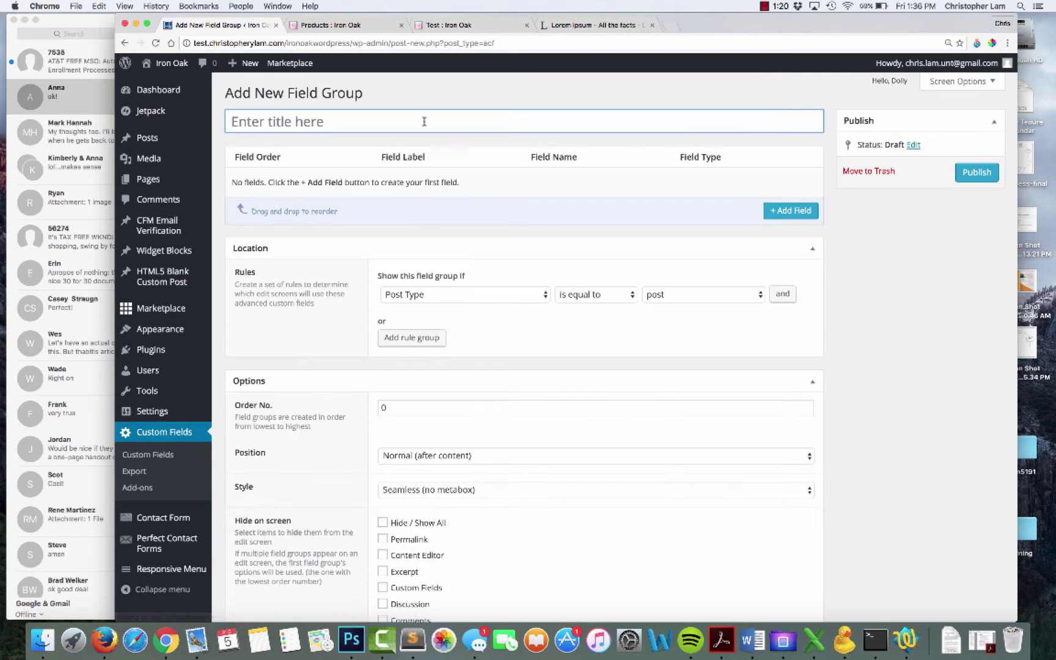
Title the new field group 'Test'
{"action": "left_click", "coordinate": [424, 121]}
{"action": "type", "text": "Test"}
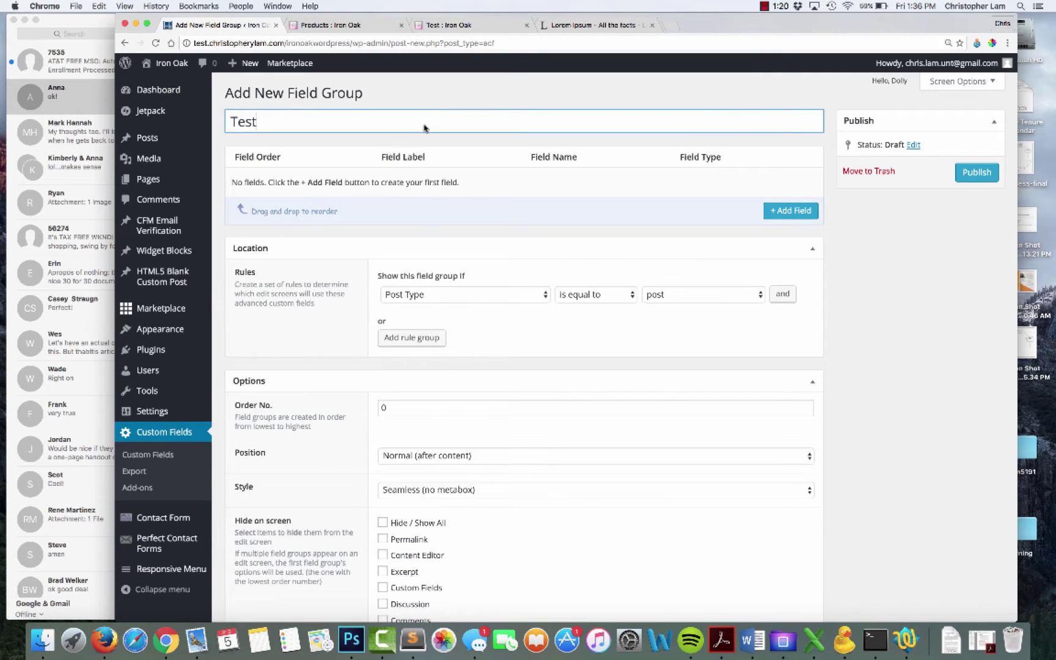
{"action": "scroll", "coordinate": [596, 250], "scroll_direction": "down", "scroll_amount": 2}
{"action": "scroll", "coordinate": [597, 253], "scroll_direction": "up", "scroll_amount": 2}
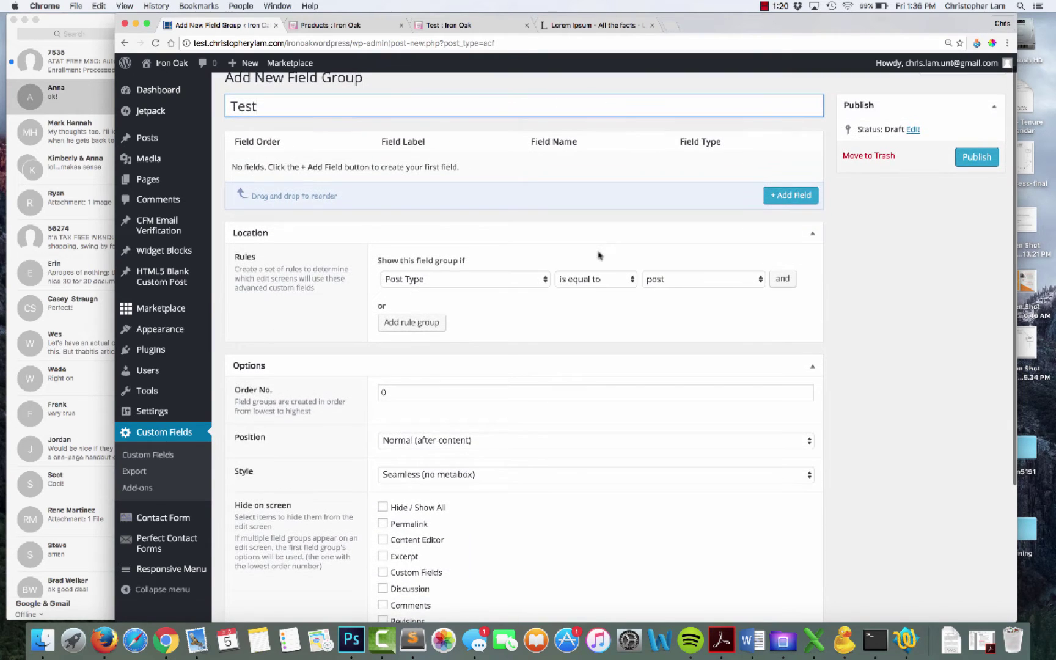
Add a Text field labelled image_caption_overlay1 with its field name auto-filled to match
{"action": "left_click", "coordinate": [774, 196]}
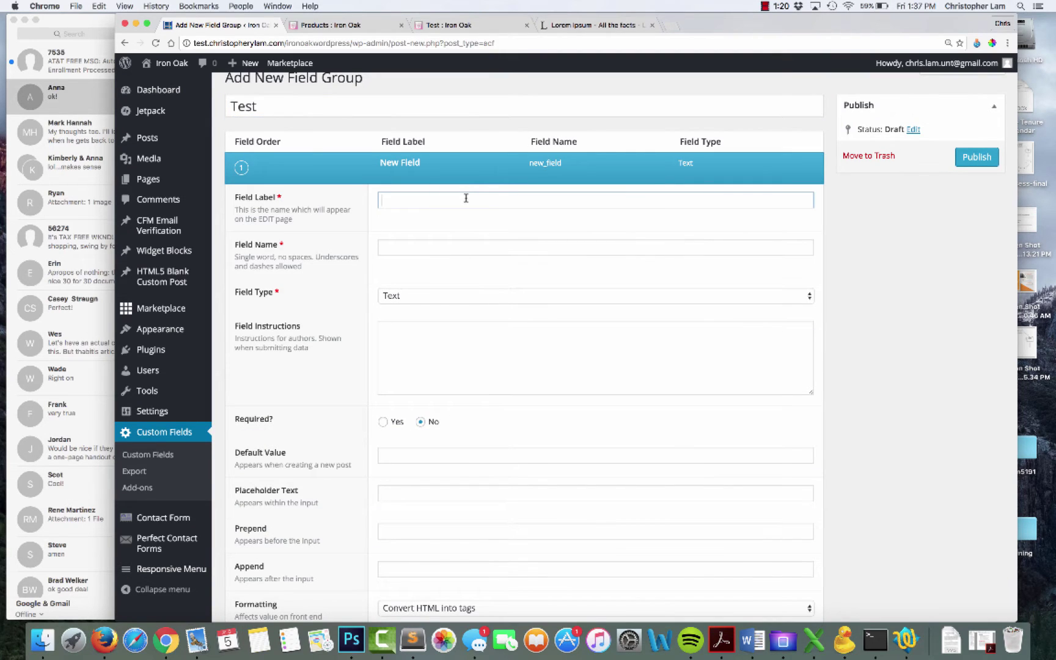
{"action": "mouse_move", "coordinate": [531, 174]}
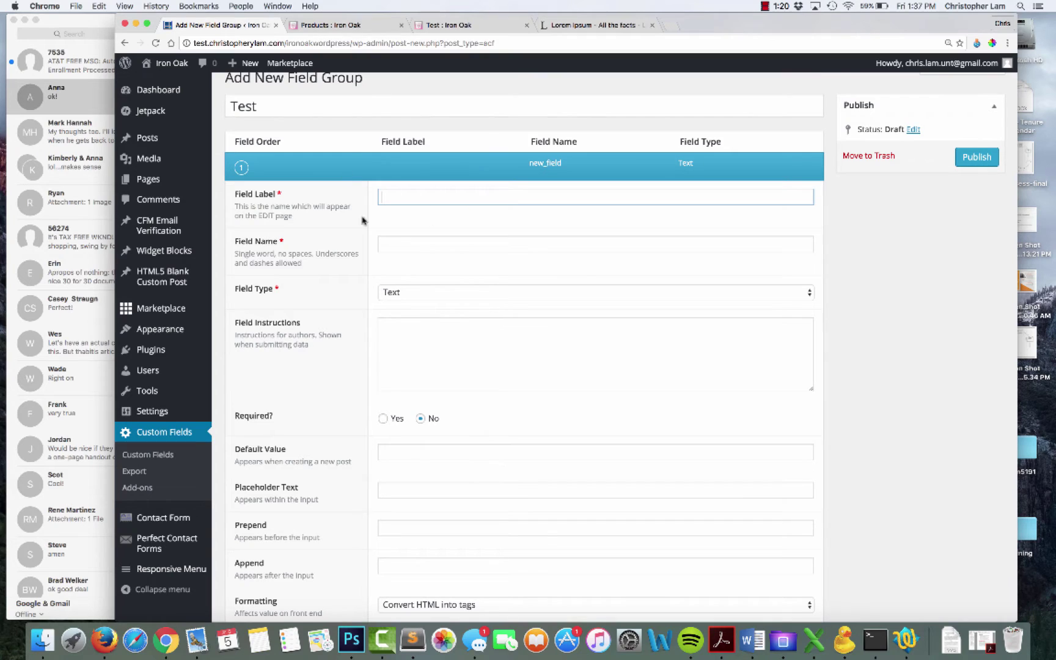
{"action": "left_click", "coordinate": [441, 27]}
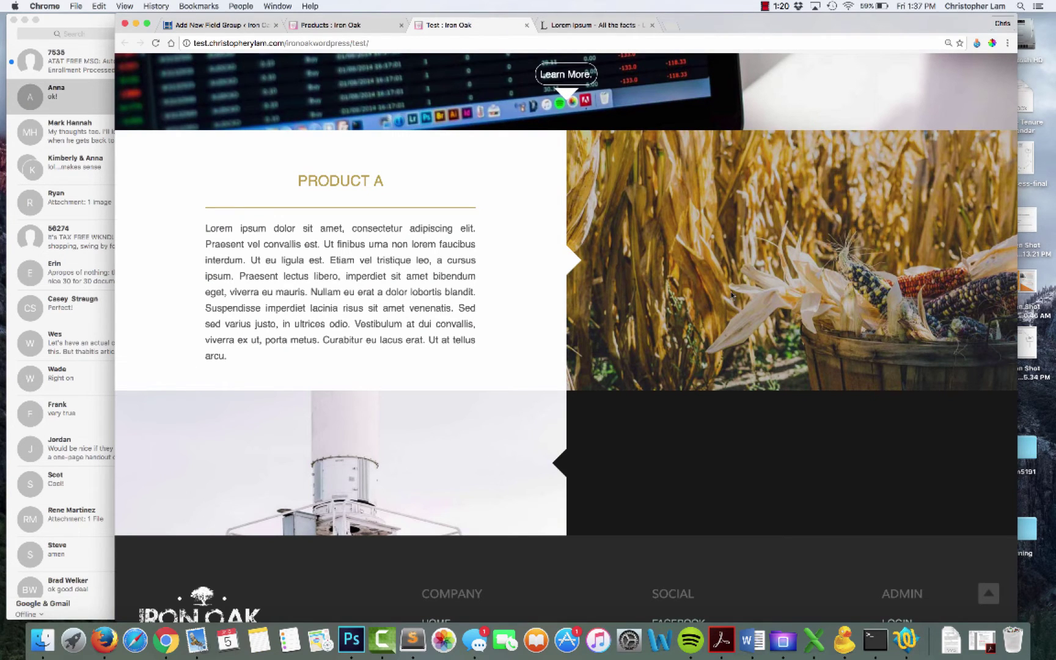
{"action": "left_click", "coordinate": [229, 27]}
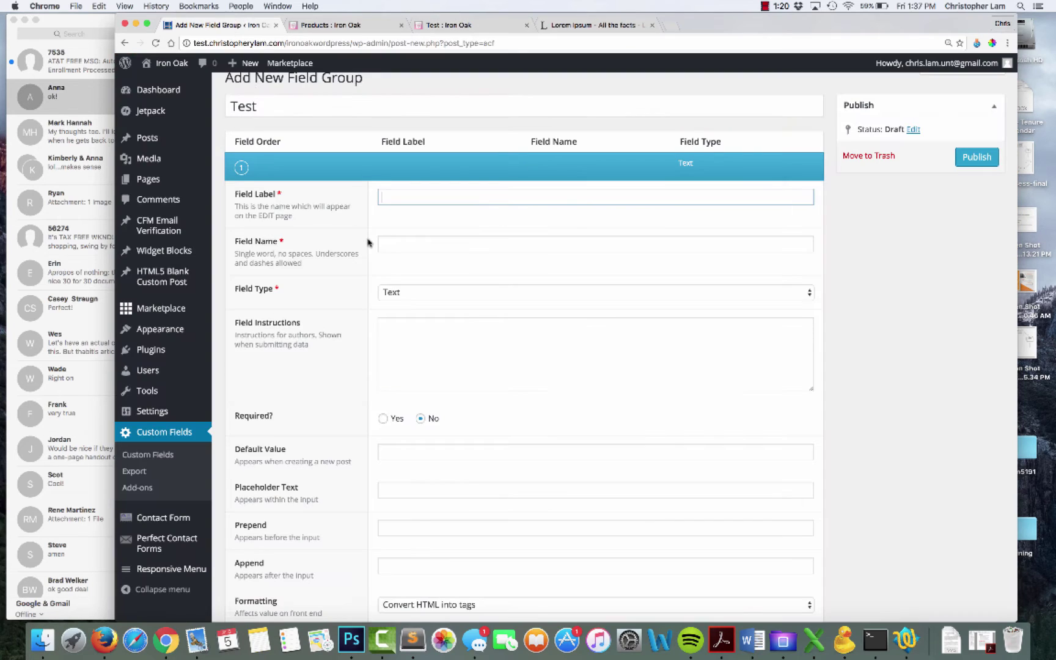
{"action": "type", "text": "image_capt"}
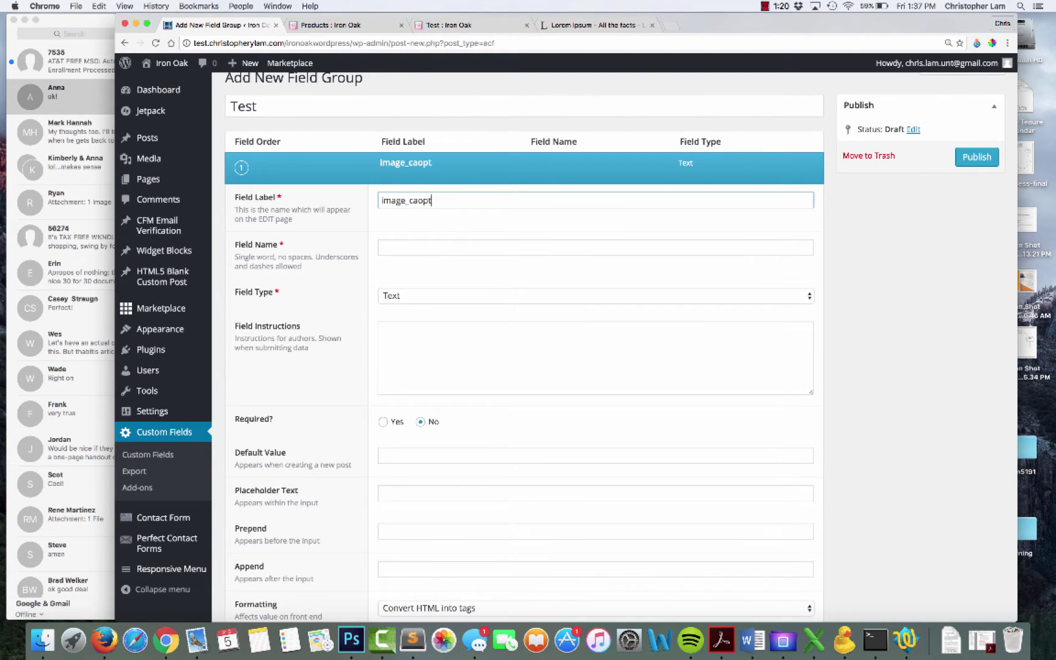
{"action": "type", "text": "ion_overlay1"}
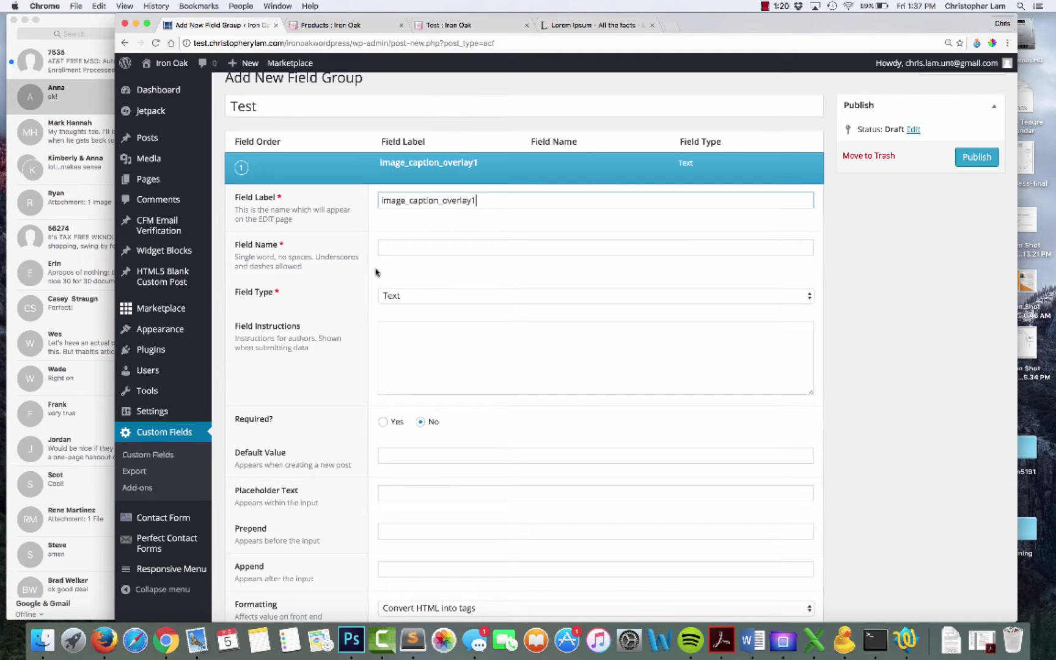
{"action": "left_click", "coordinate": [406, 248]}
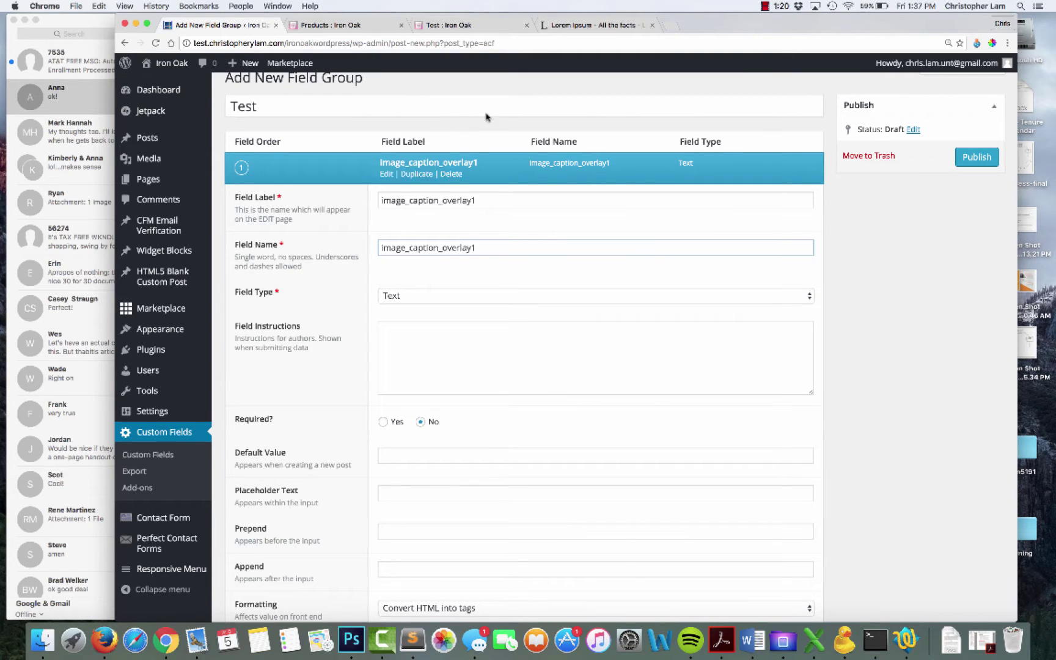
{"action": "scroll", "coordinate": [449, 186], "scroll_direction": "down", "scroll_amount": 3}
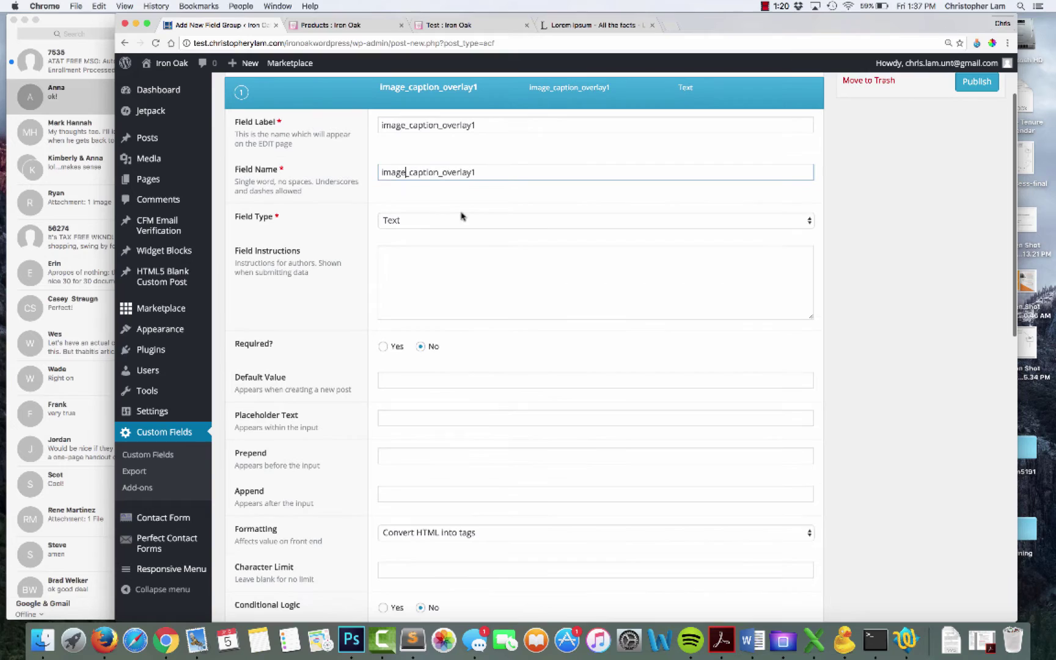
{"action": "left_click", "coordinate": [544, 224]}
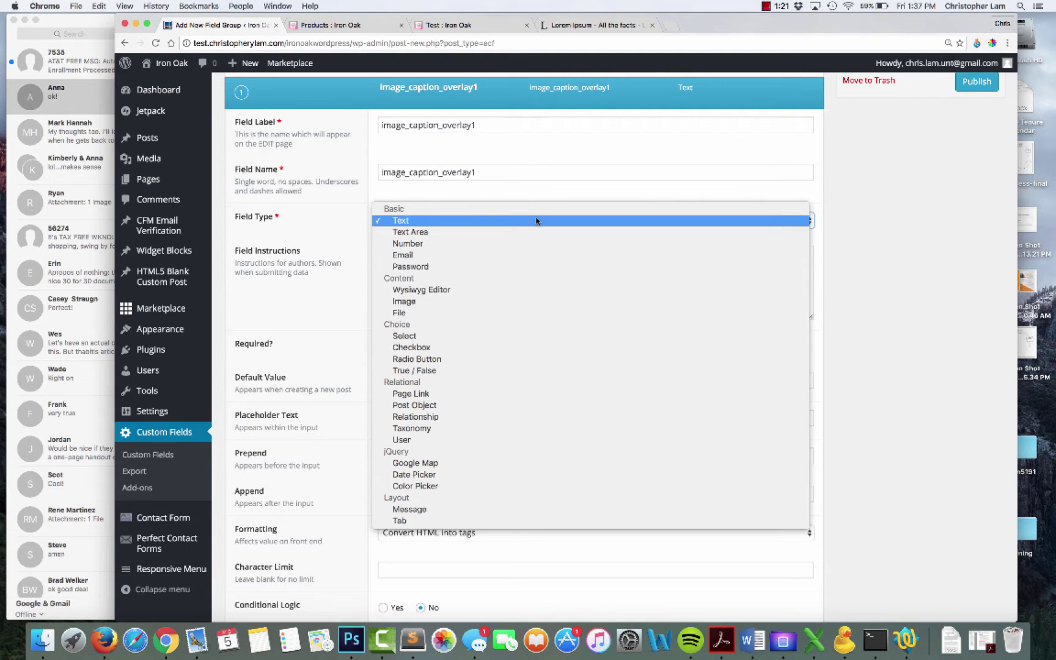
{"action": "left_click", "coordinate": [536, 220]}
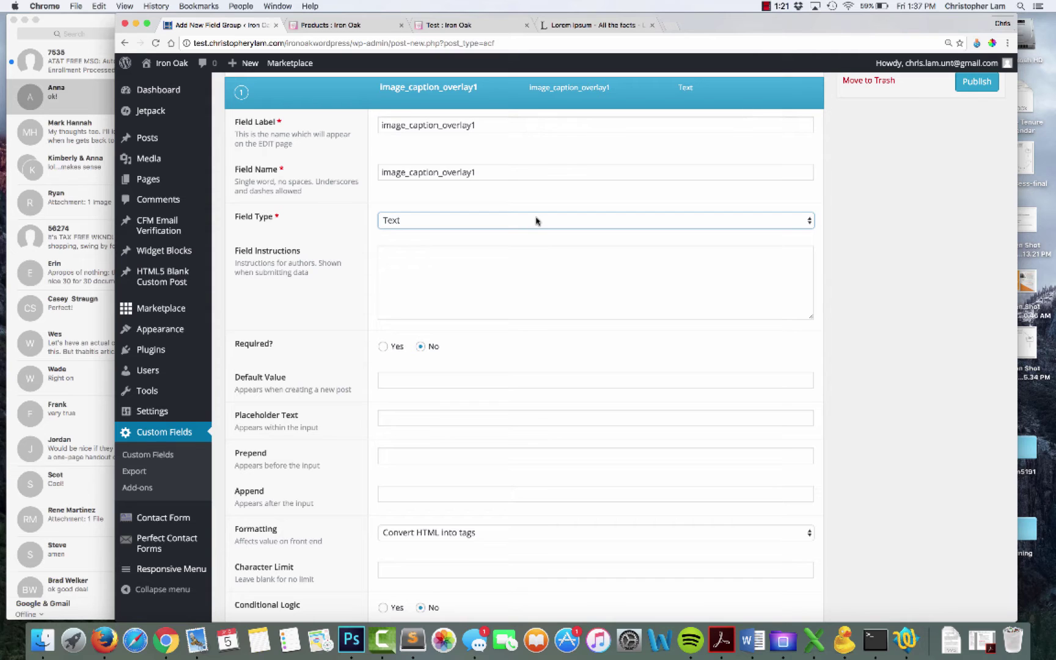
{"action": "scroll", "coordinate": [561, 276], "scroll_direction": "down", "scroll_amount": 2}
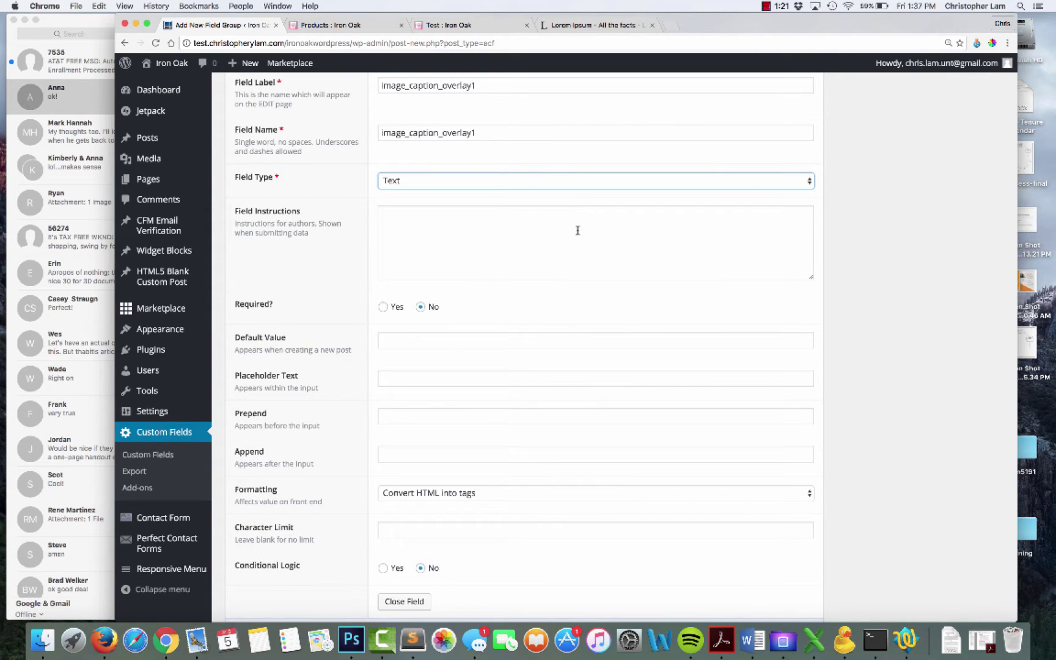
{"action": "scroll", "coordinate": [577, 230], "scroll_direction": "up", "scroll_amount": 5}
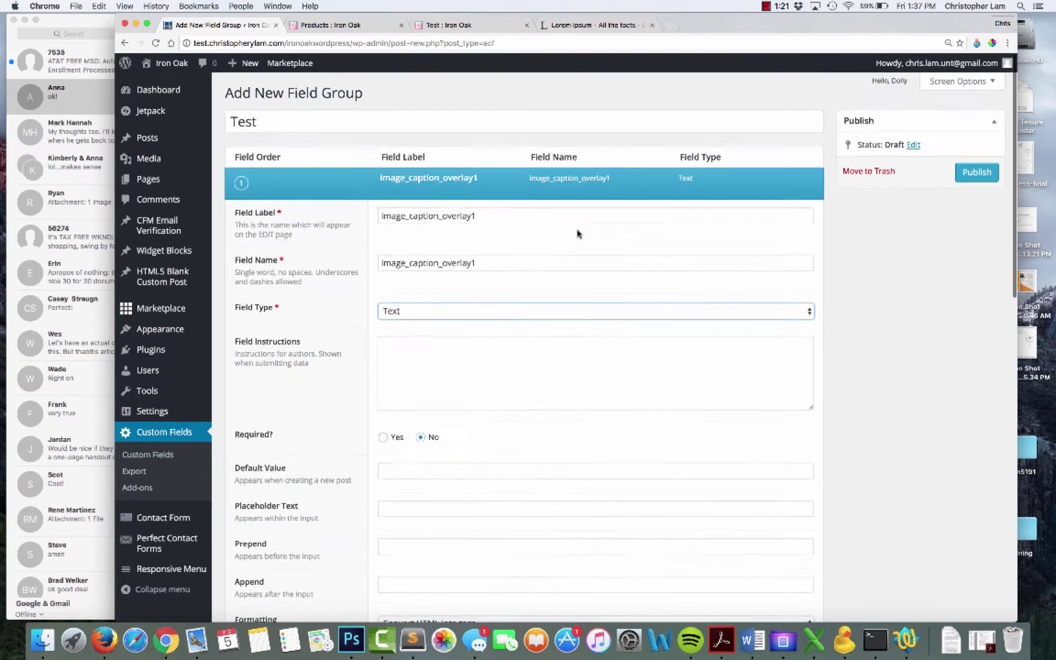
{"action": "scroll", "coordinate": [577, 233], "scroll_direction": "down", "scroll_amount": 5}
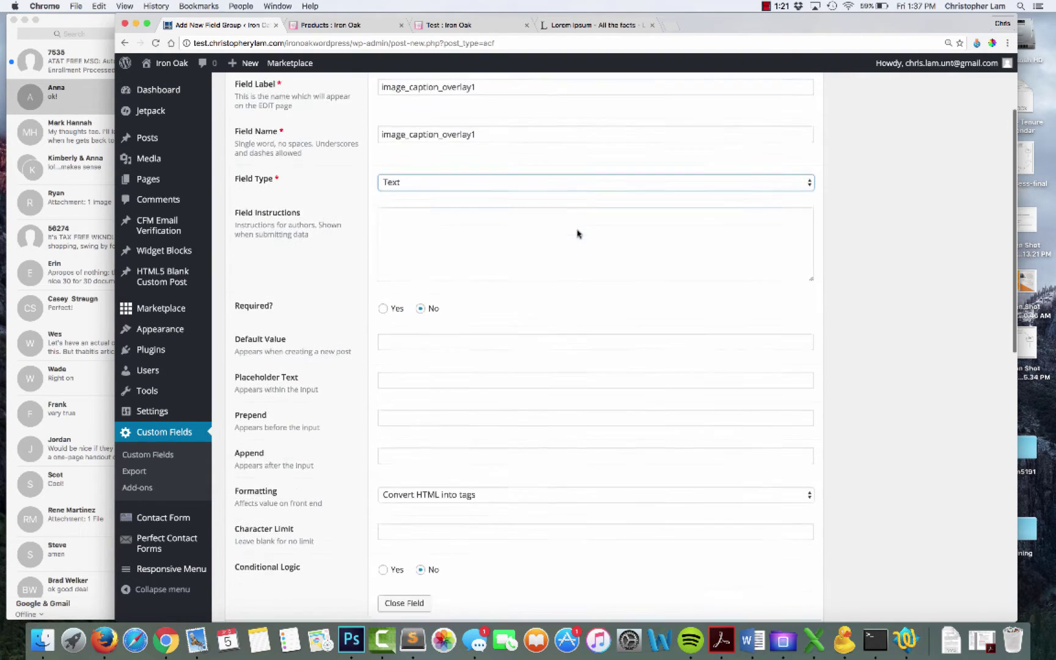
Go to the Field Groups list showing six groups, including Image Caption Overlays
{"action": "mouse_move", "coordinate": [193, 344]}
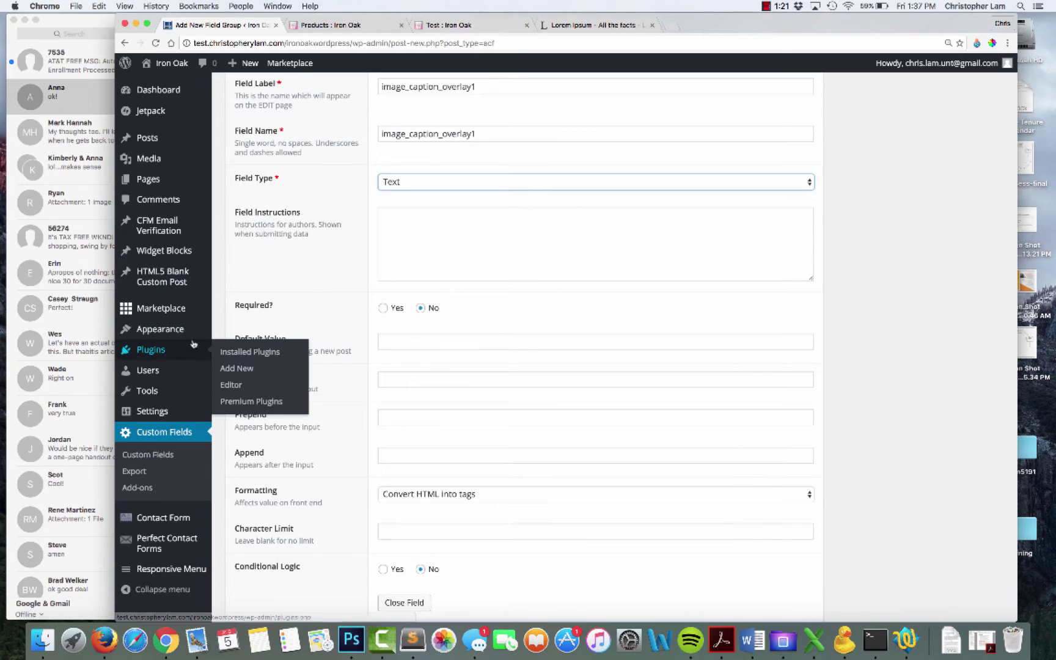
{"action": "mouse_move", "coordinate": [155, 380]}
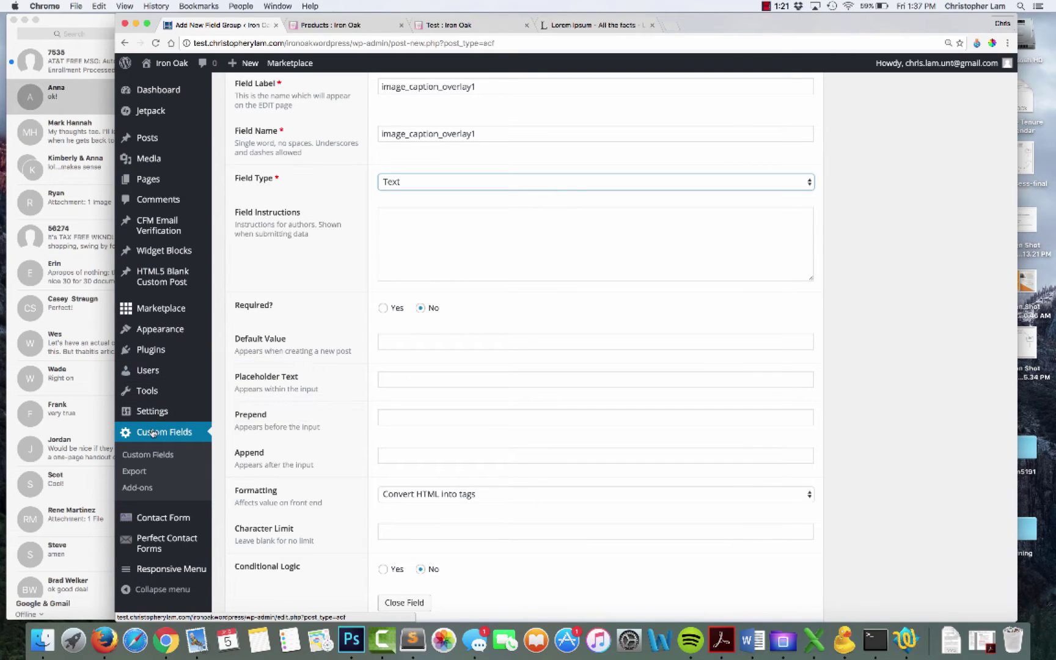
{"action": "left_click", "coordinate": [151, 459]}
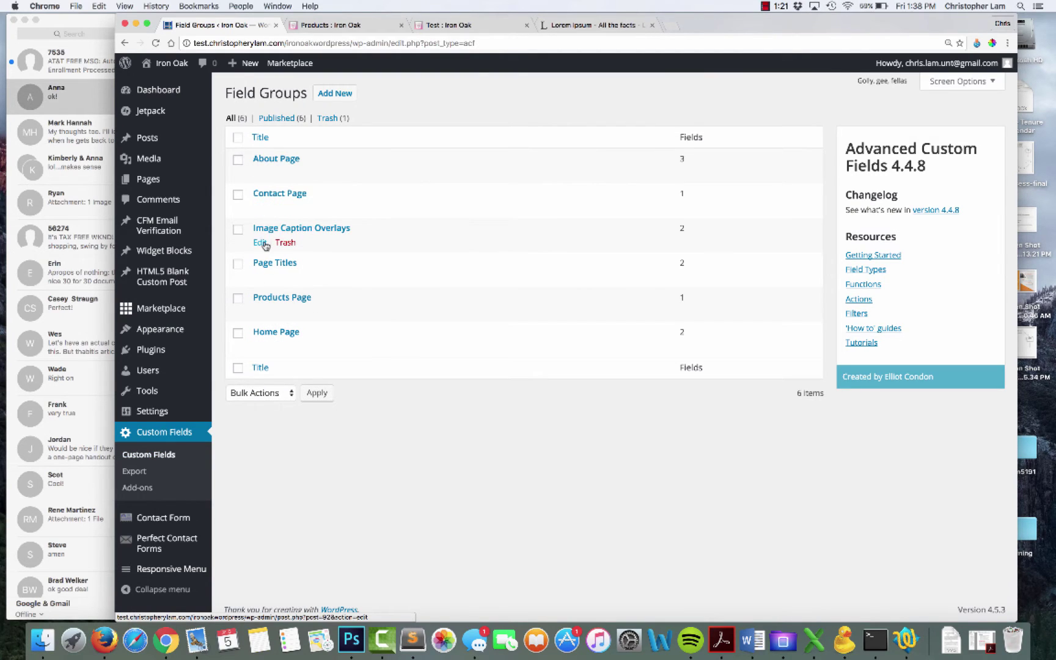
Add a 'Page is equal to Test' location rule to Image Caption Overlays and update it
{"action": "left_click", "coordinate": [264, 243]}
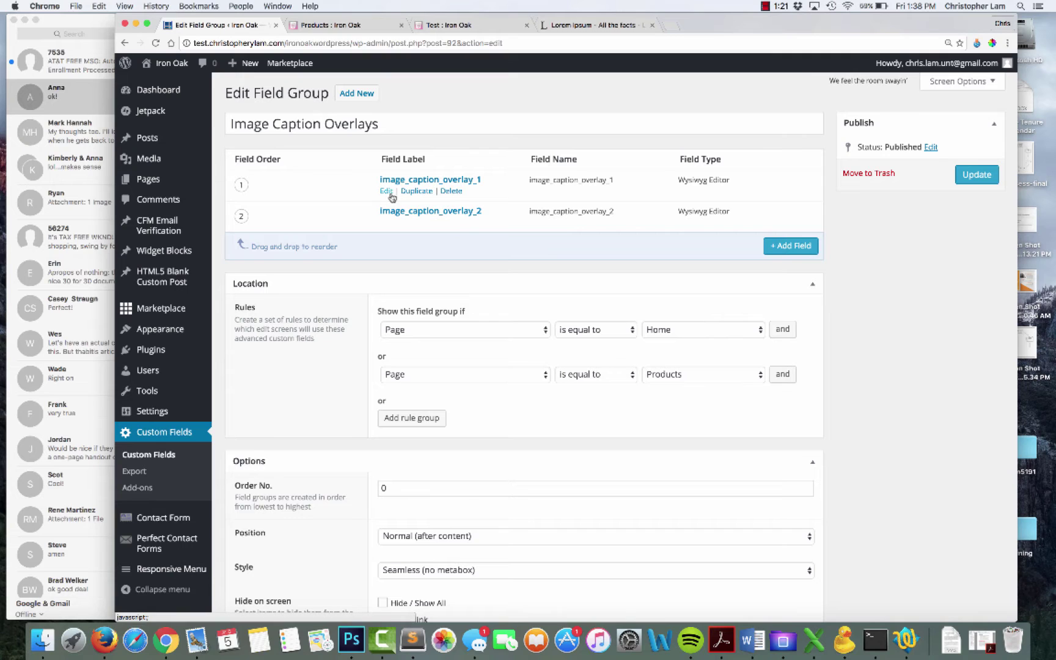
{"action": "scroll", "coordinate": [391, 197], "scroll_direction": "down", "scroll_amount": 5}
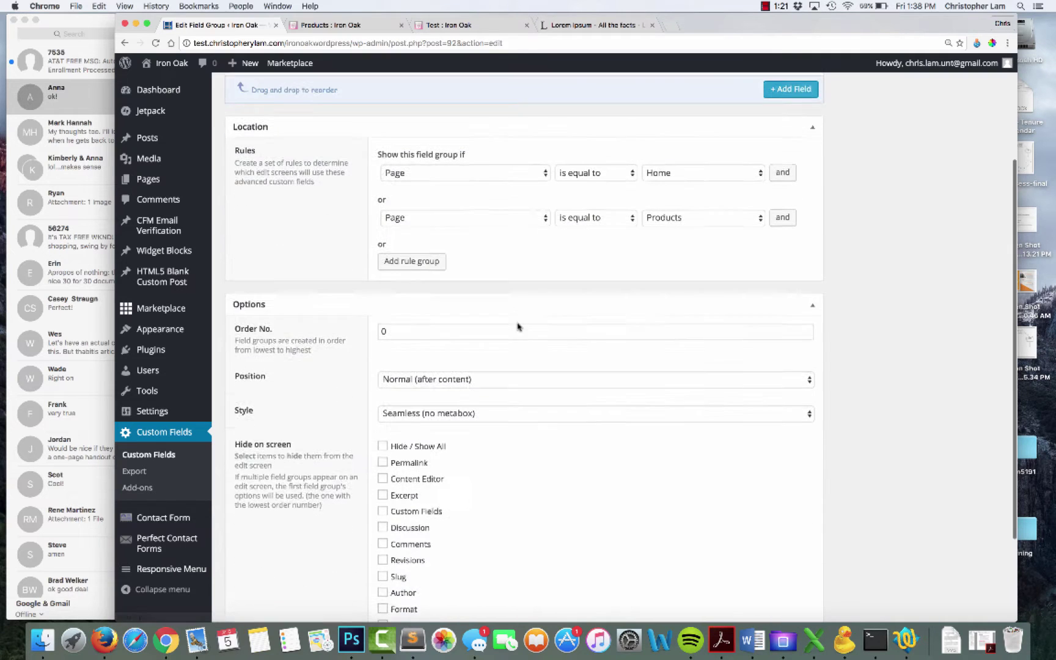
{"action": "left_click", "coordinate": [426, 262]}
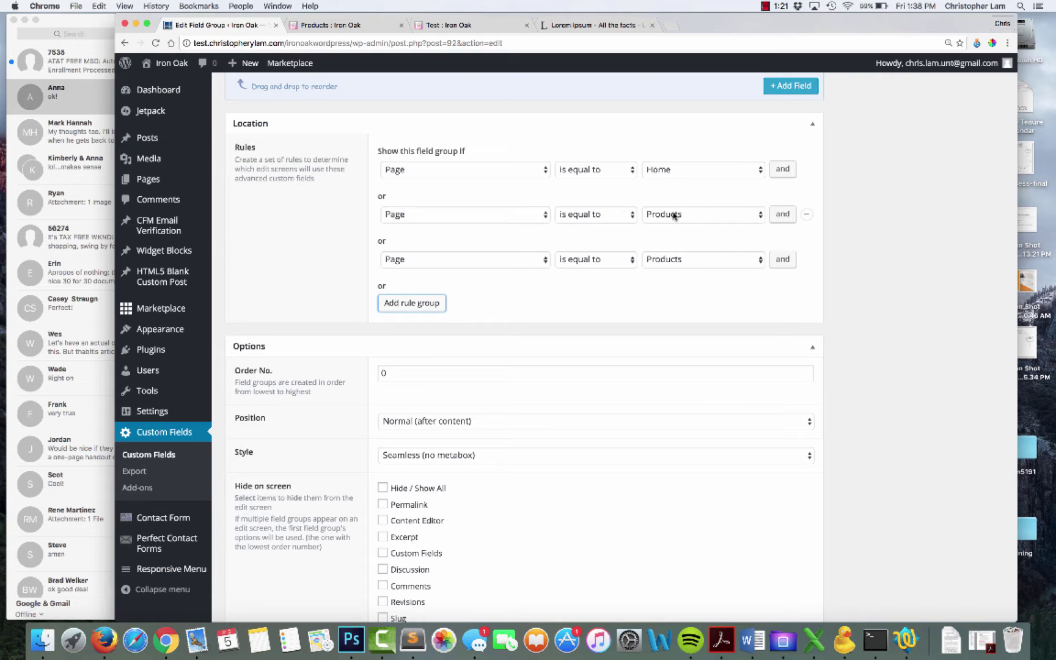
{"action": "left_click", "coordinate": [672, 259]}
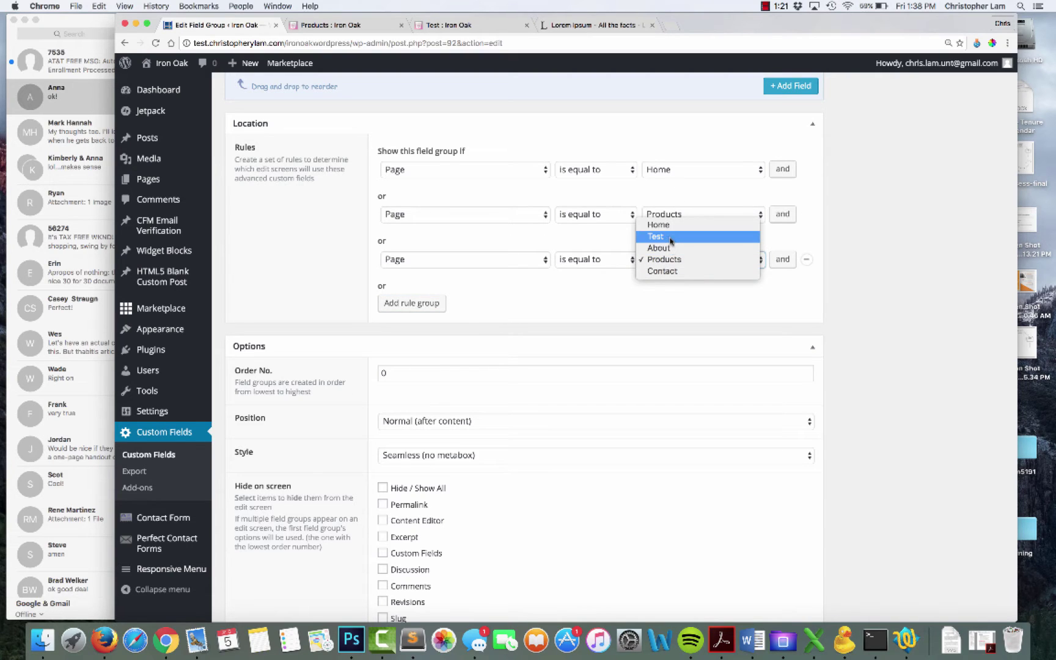
{"action": "left_click", "coordinate": [666, 236]}
{"action": "scroll", "coordinate": [795, 226], "scroll_direction": "up", "scroll_amount": 5}
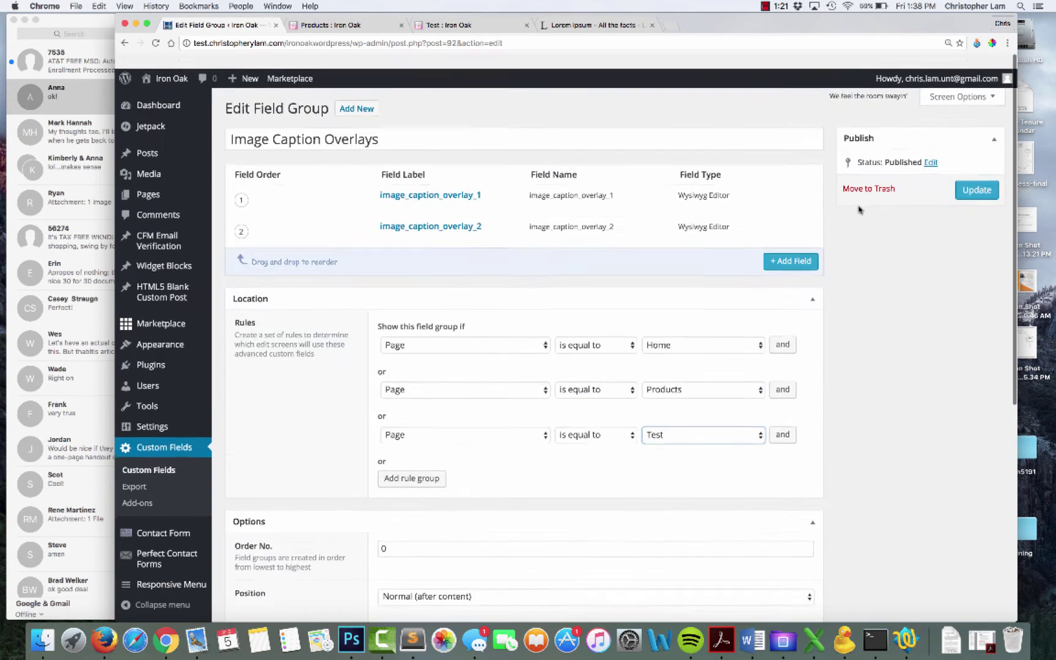
{"action": "left_click", "coordinate": [975, 174]}
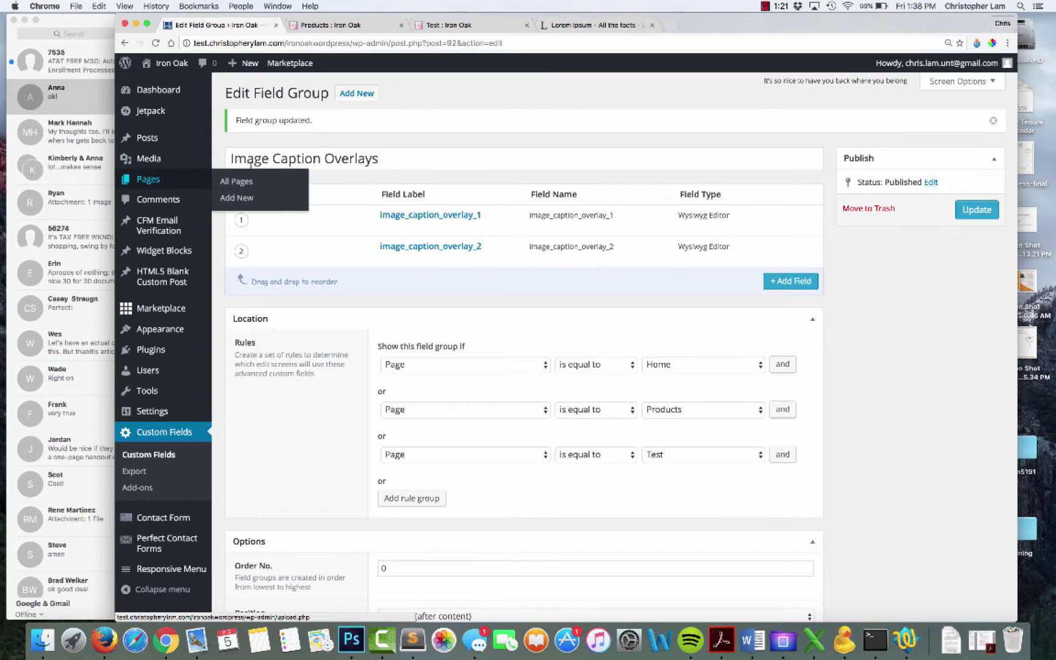
Open the Test page from All Pages and scroll down to the two caption overlay editors
{"action": "left_click", "coordinate": [221, 189]}
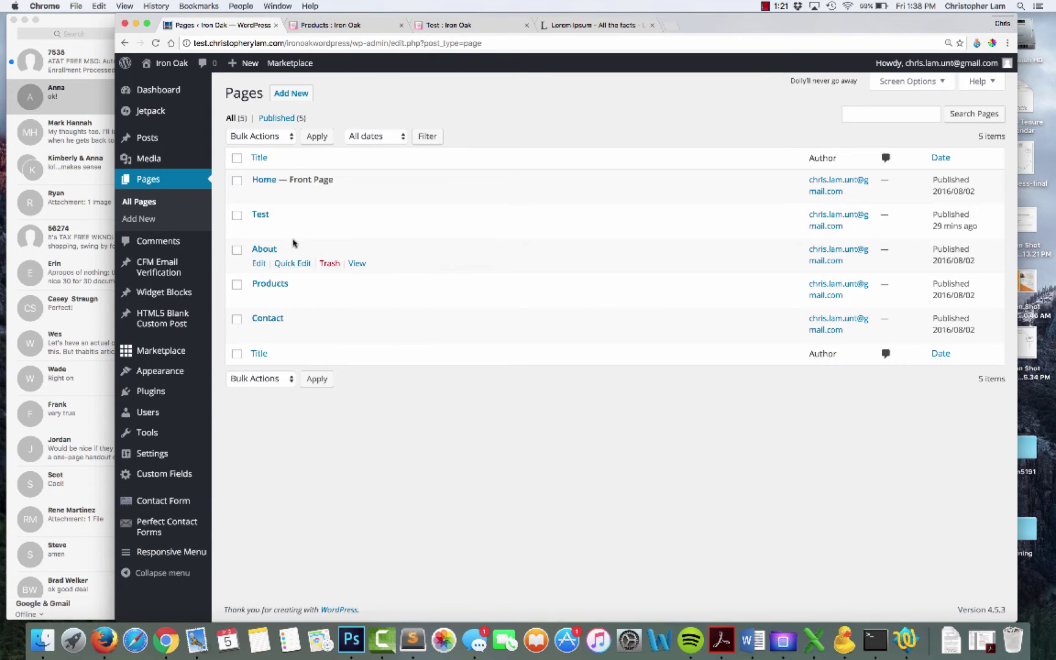
{"action": "left_click", "coordinate": [256, 229]}
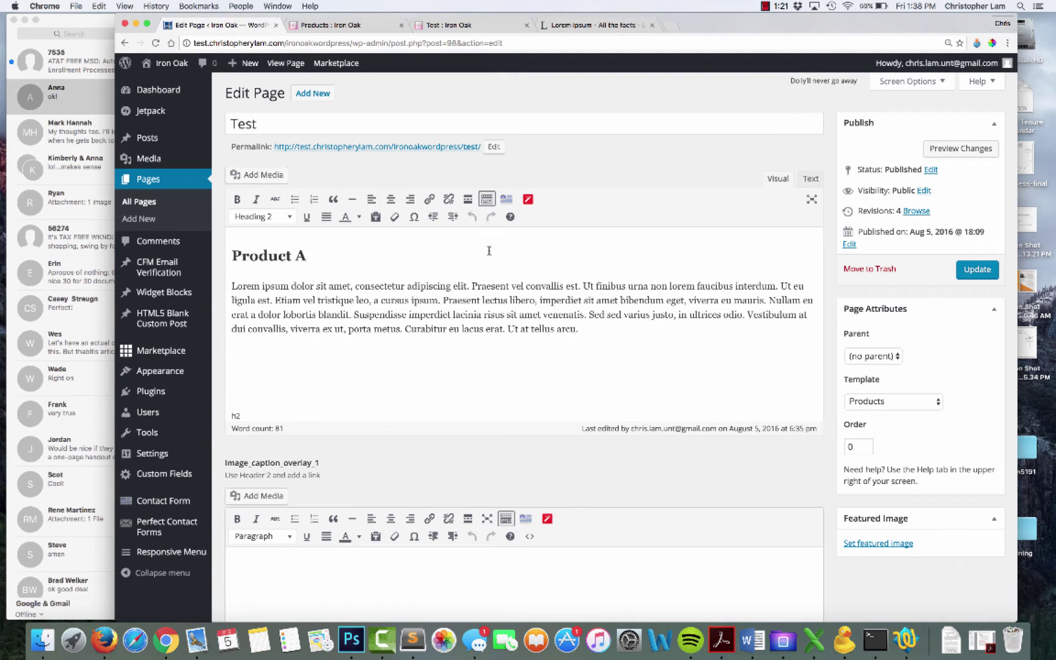
{"action": "scroll", "coordinate": [488, 250], "scroll_direction": "down", "scroll_amount": 3}
{"action": "scroll", "coordinate": [489, 254], "scroll_direction": "down", "scroll_amount": 2}
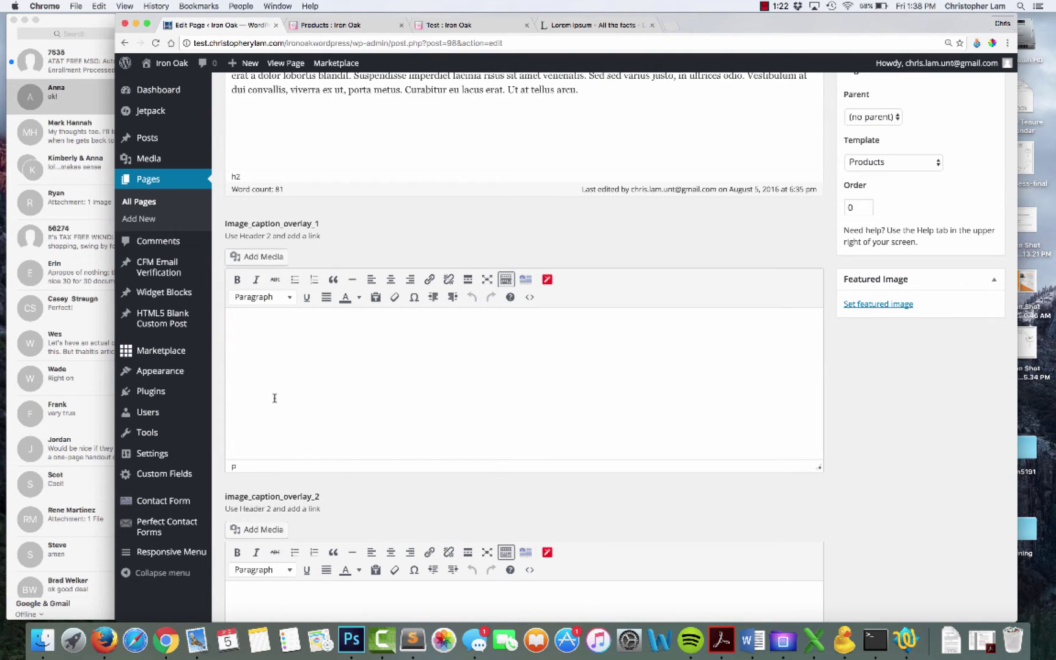
Enter 'Super Tagline' in the first caption overlay as a Heading 2 and check its HTML source
{"action": "type", "text": "Ta"}
{"action": "type", "text": "Super"}
{"action": "left_click", "coordinate": [247, 298]}
{"action": "left_click", "coordinate": [248, 370]}
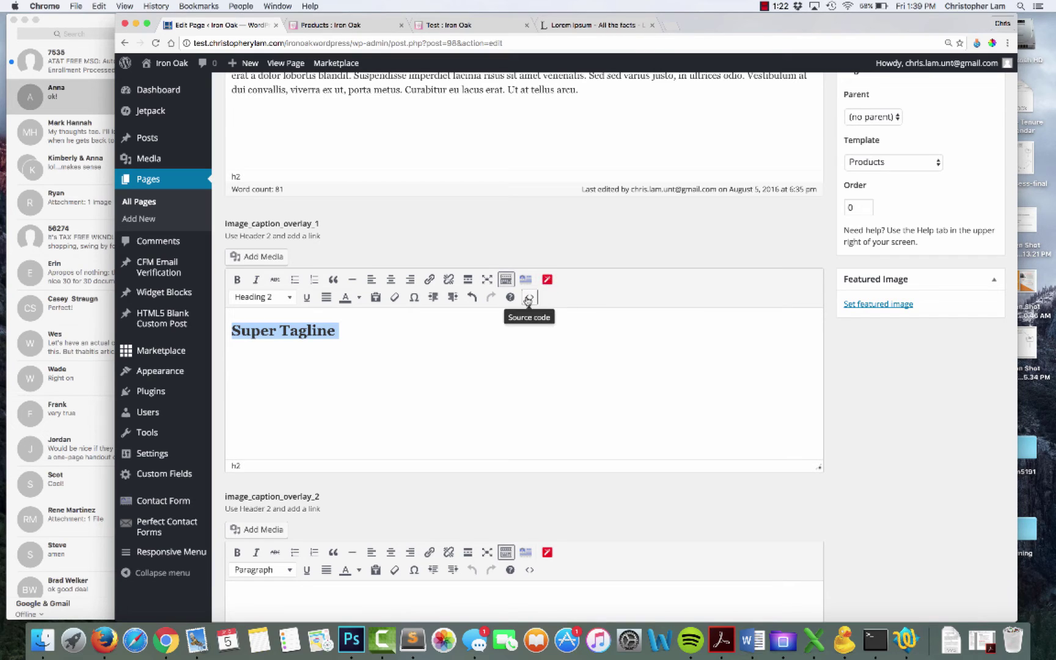
{"action": "left_click", "coordinate": [528, 298]}
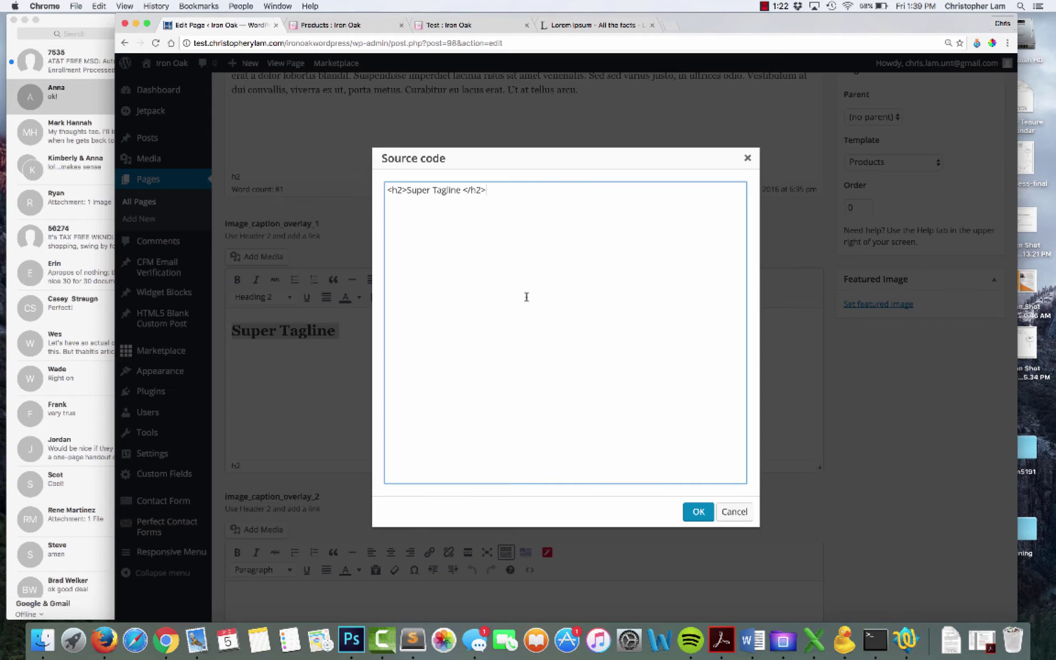
{"action": "left_click", "coordinate": [746, 157]}
Link 'Super Tagline' to the Contact page and update the Test page
{"action": "left_click", "coordinate": [429, 279]}
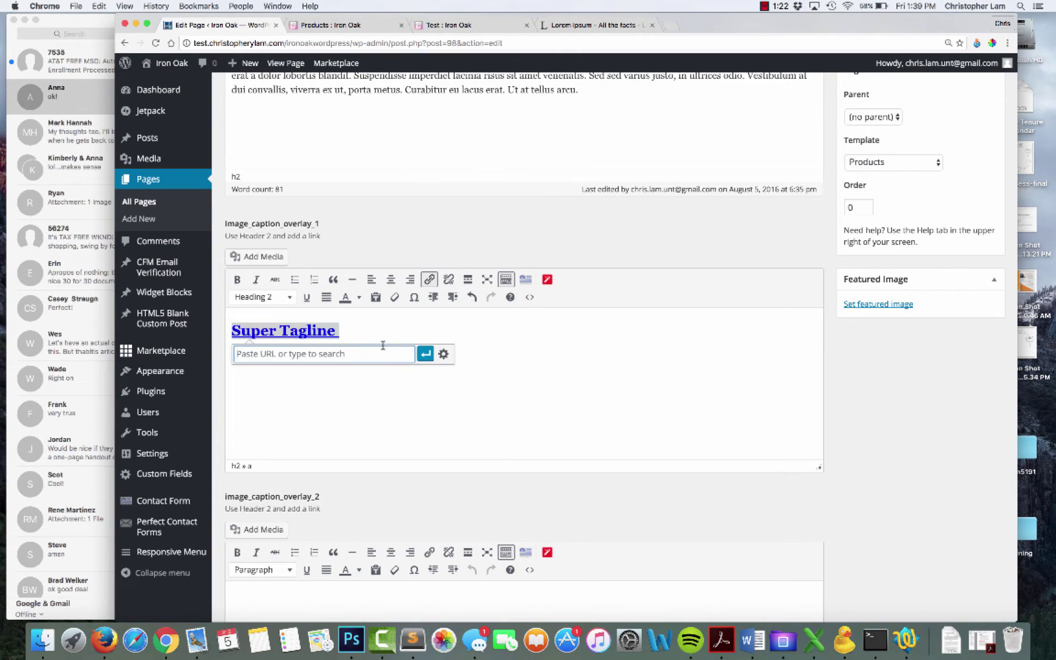
{"action": "left_click", "coordinate": [441, 354]}
{"action": "left_click", "coordinate": [477, 370]}
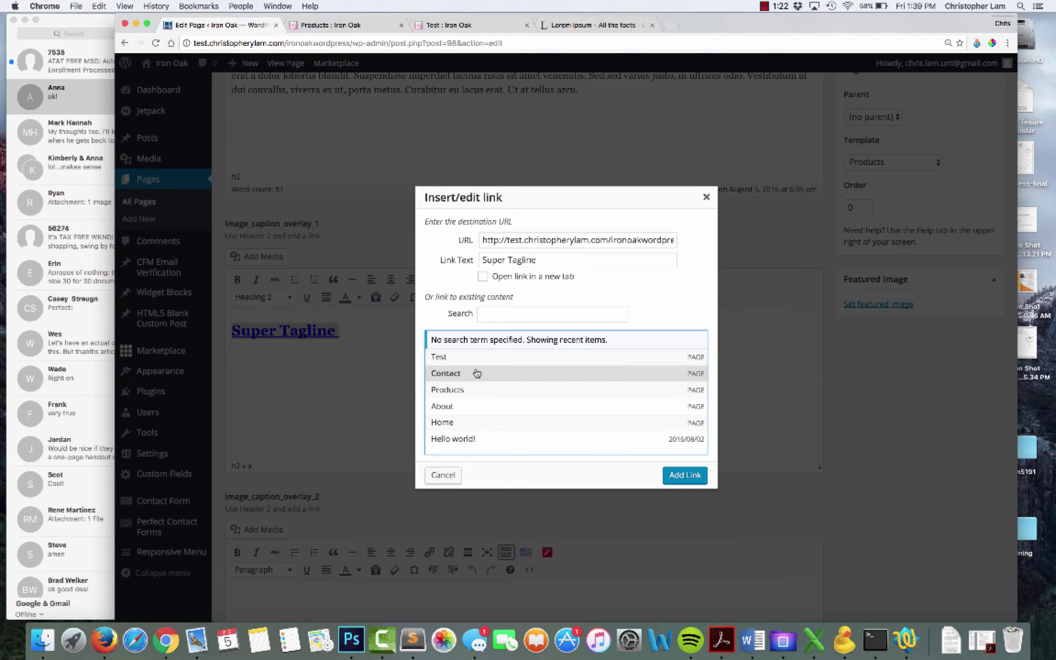
{"action": "left_click", "coordinate": [685, 479]}
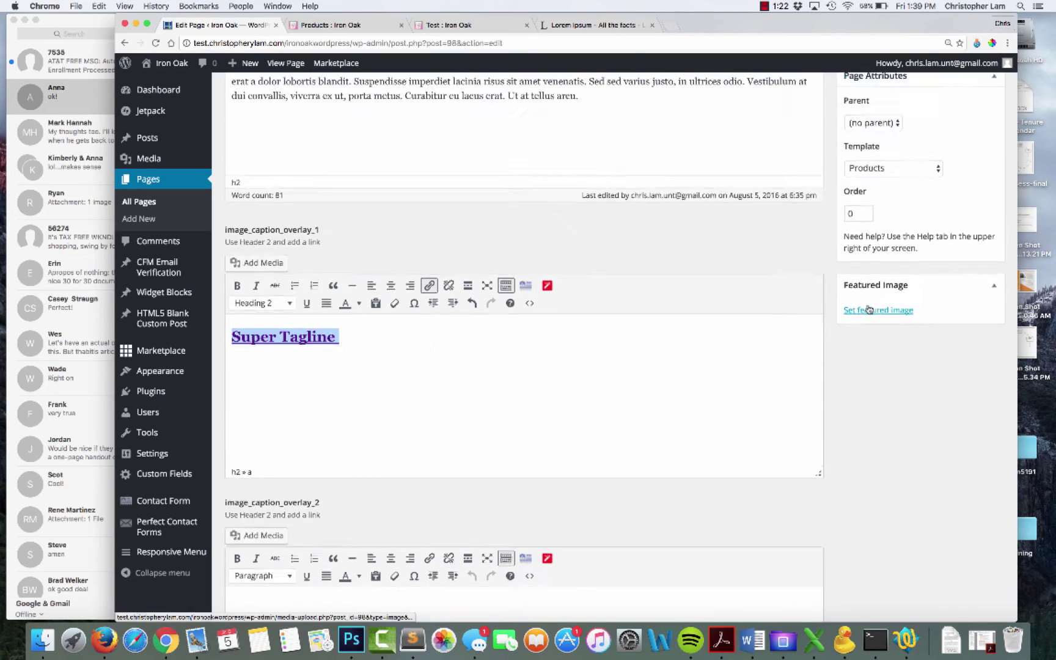
{"action": "scroll", "coordinate": [722, 337], "scroll_direction": "up", "scroll_amount": 5}
{"action": "left_click", "coordinate": [975, 247]}
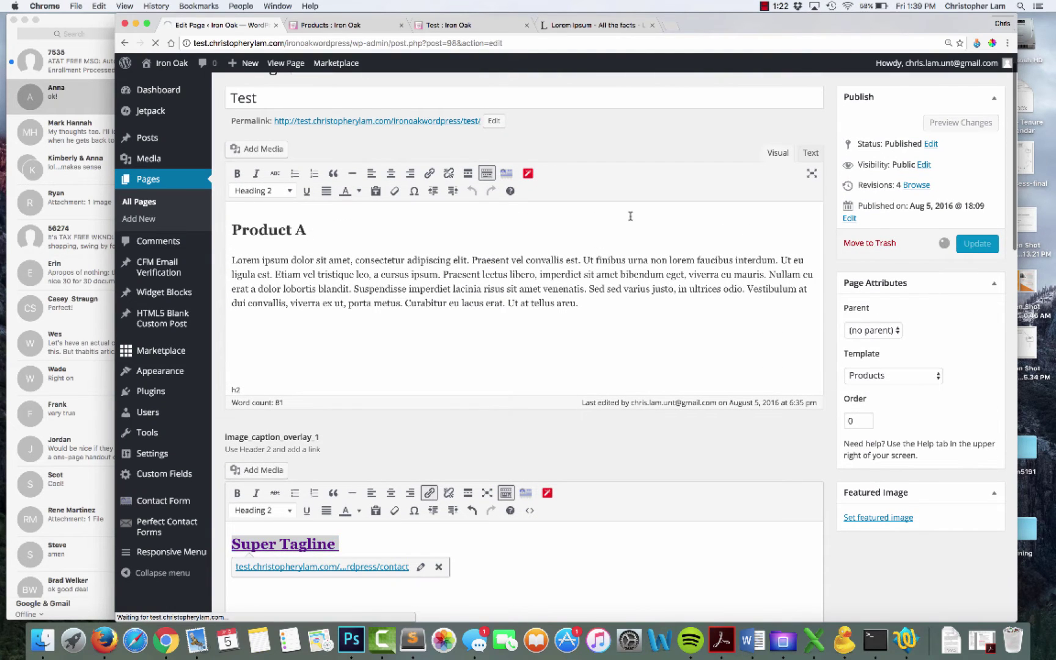
{"action": "left_click", "coordinate": [494, 26]}
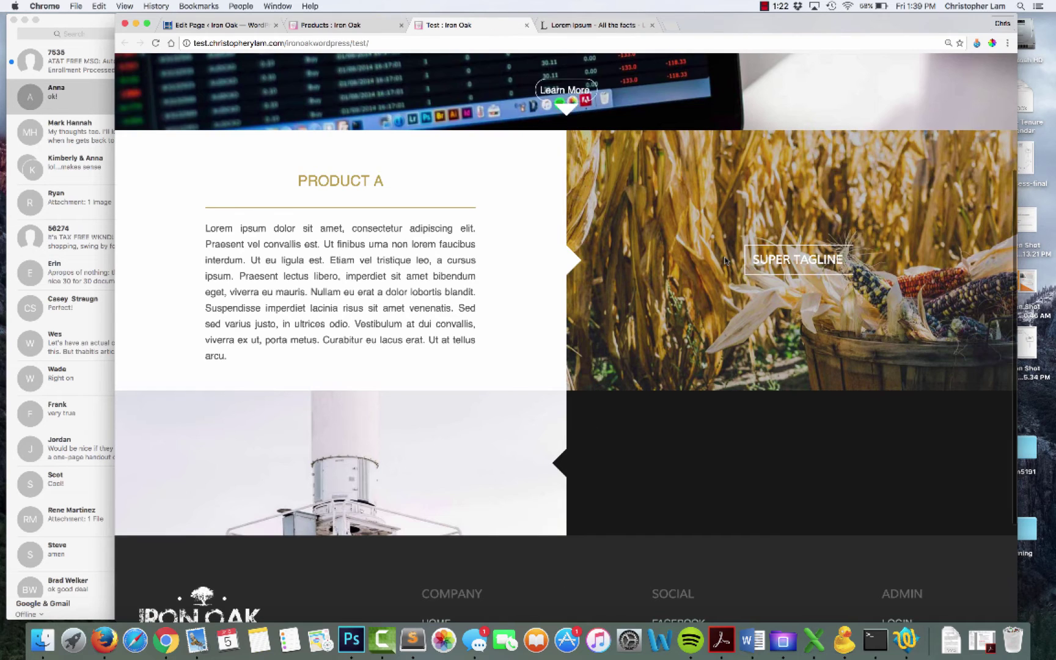
{"action": "scroll", "coordinate": [800, 254], "scroll_direction": "up", "scroll_amount": 2}
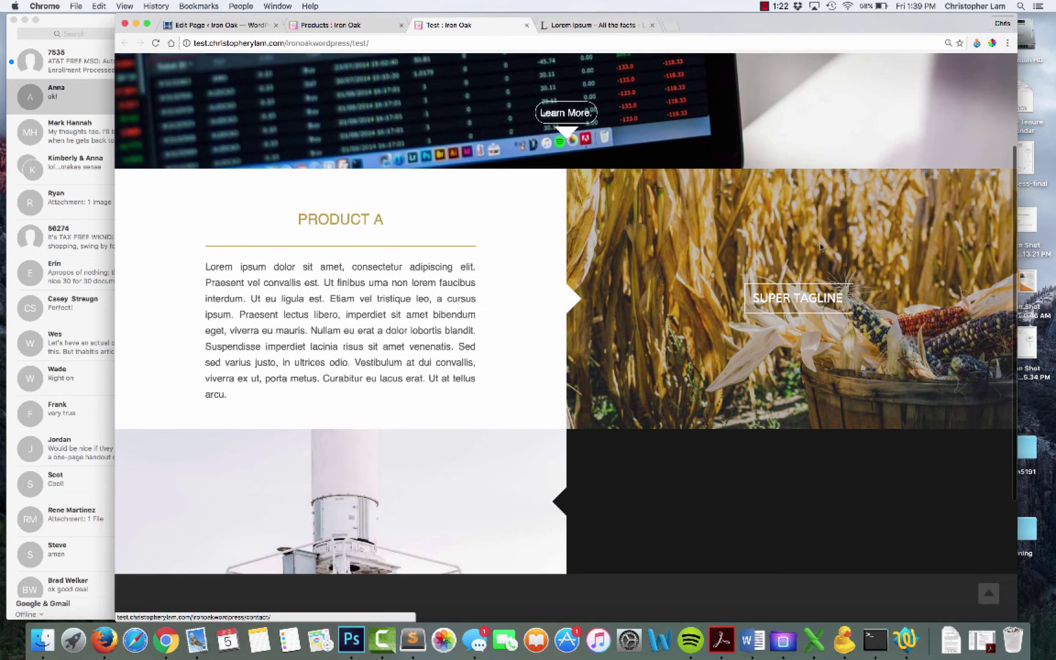
{"action": "scroll", "coordinate": [821, 246], "scroll_direction": "up", "scroll_amount": 2}
{"action": "key", "text": "super+r"}
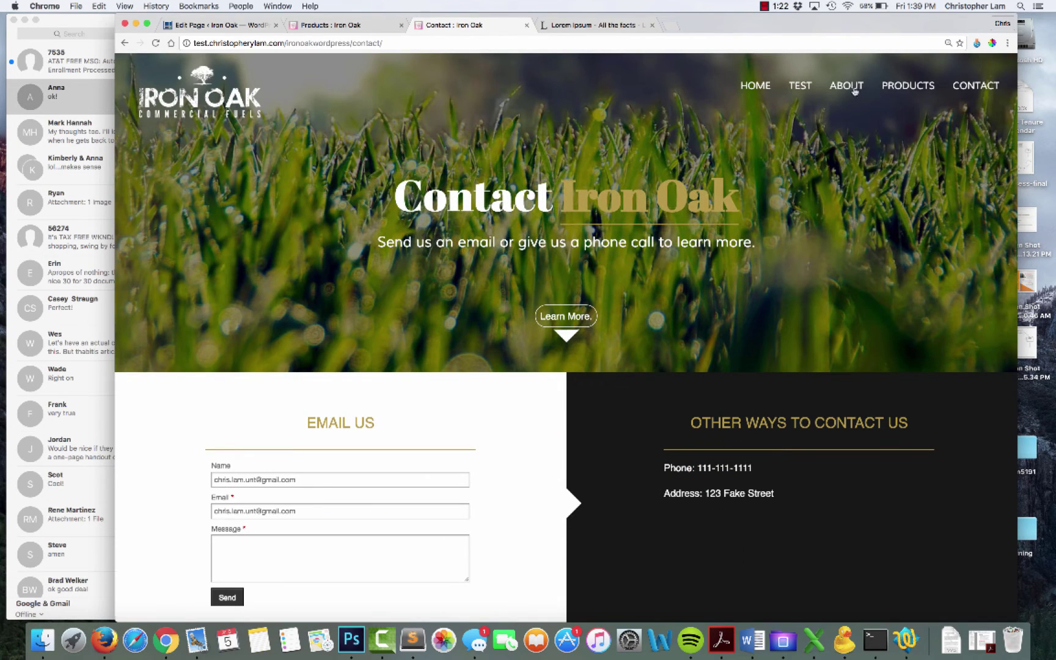
{"action": "left_click", "coordinate": [800, 85]}
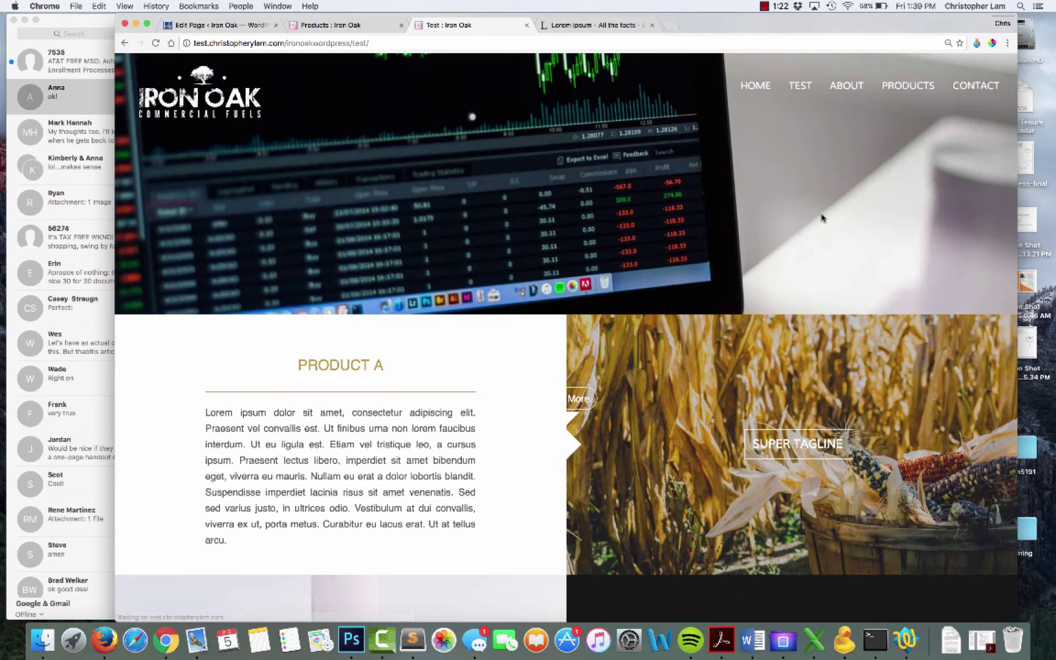
{"action": "scroll", "coordinate": [821, 217], "scroll_direction": "down", "scroll_amount": 3}
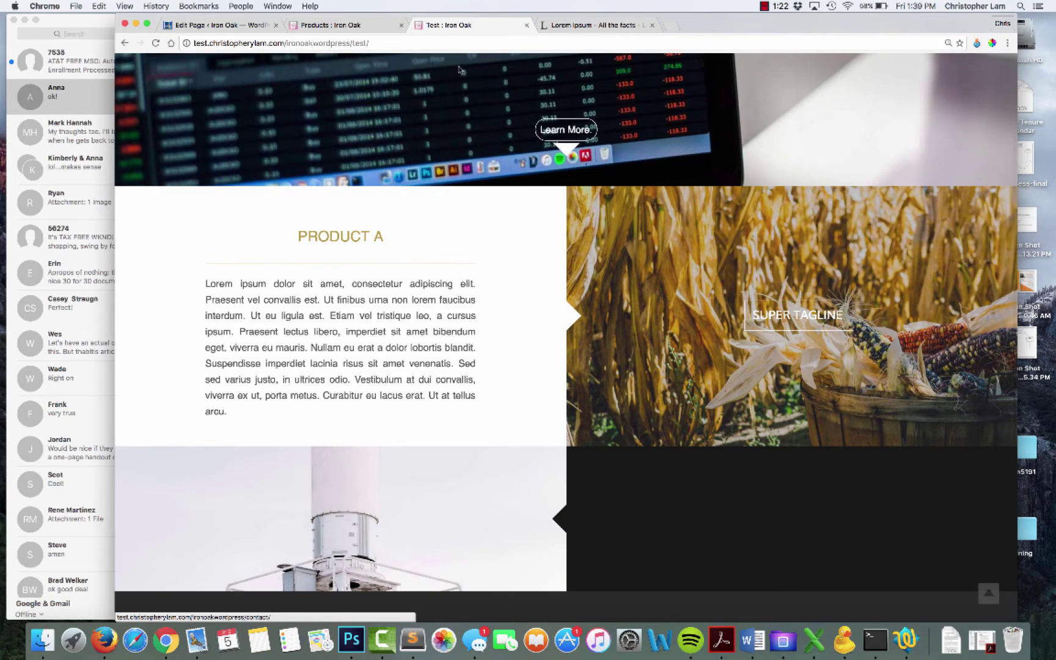
{"action": "left_click", "coordinate": [233, 25]}
Change the first caption to 'Super Duper Tagline' and update the Test page
{"action": "scroll", "coordinate": [332, 413], "scroll_direction": "down", "scroll_amount": 2}
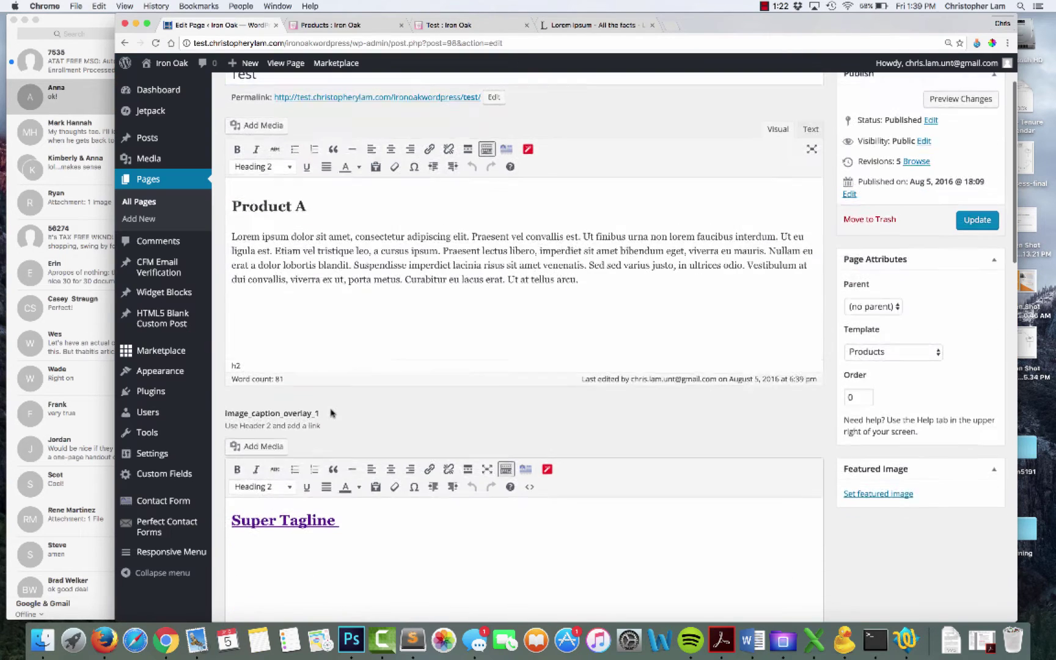
{"action": "left_click", "coordinate": [282, 520]}
{"action": "type", "text": "Duper"}
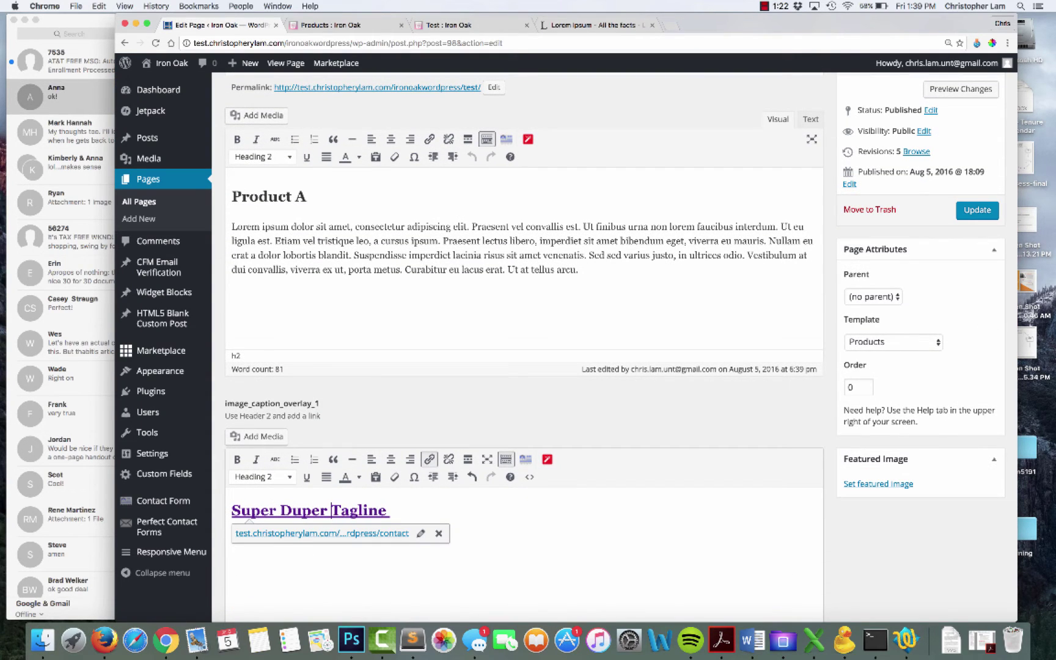
{"action": "left_click", "coordinate": [976, 211]}
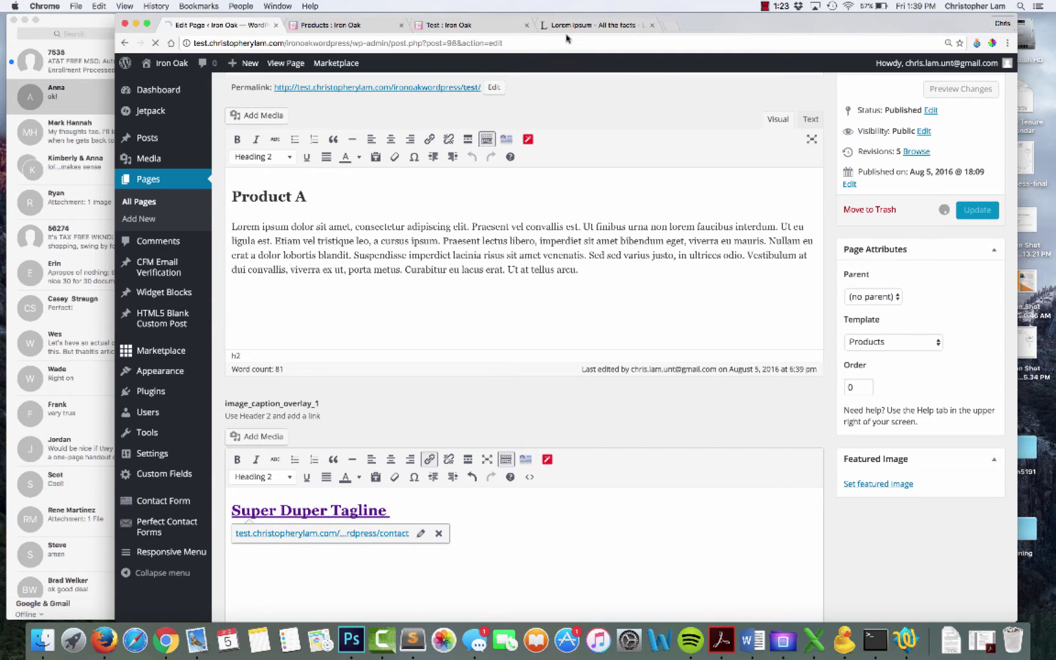
Reload the live Test page to confirm SUPER DUPER TAGLINE, then return to the editor
{"action": "left_click", "coordinate": [475, 25]}
{"action": "key", "text": "super+r"}
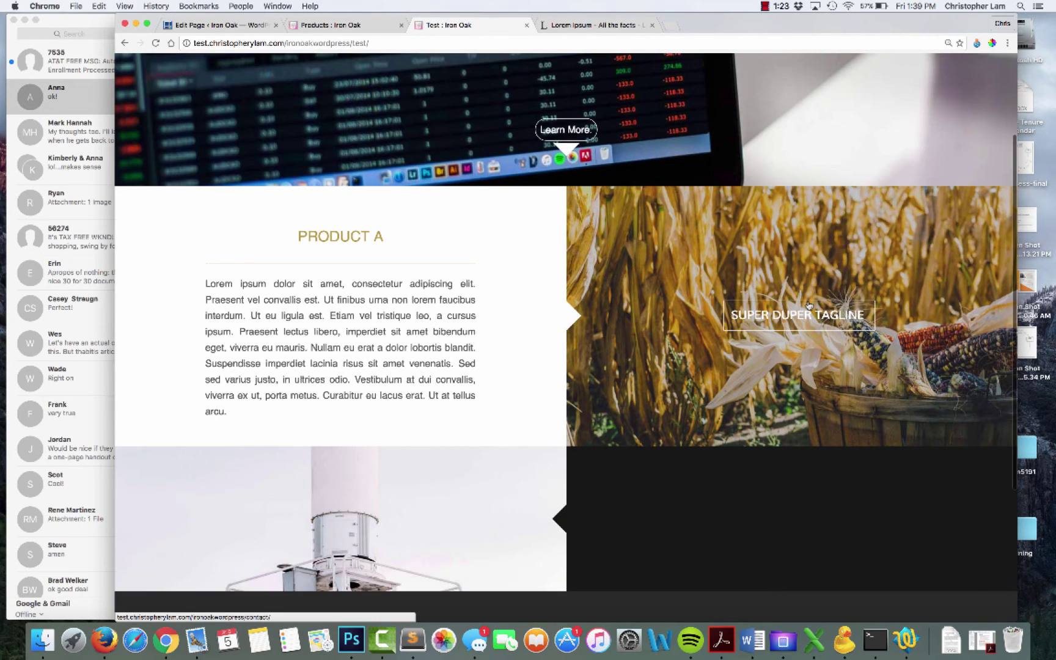
{"action": "scroll", "coordinate": [624, 240], "scroll_direction": "up", "scroll_amount": 2}
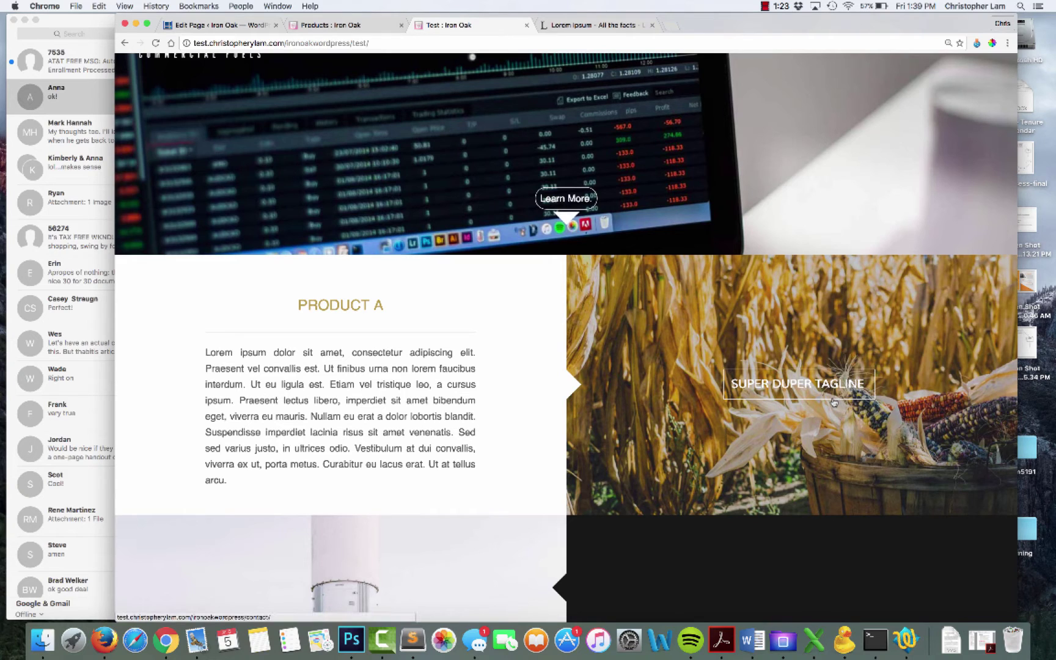
{"action": "left_click", "coordinate": [247, 28]}
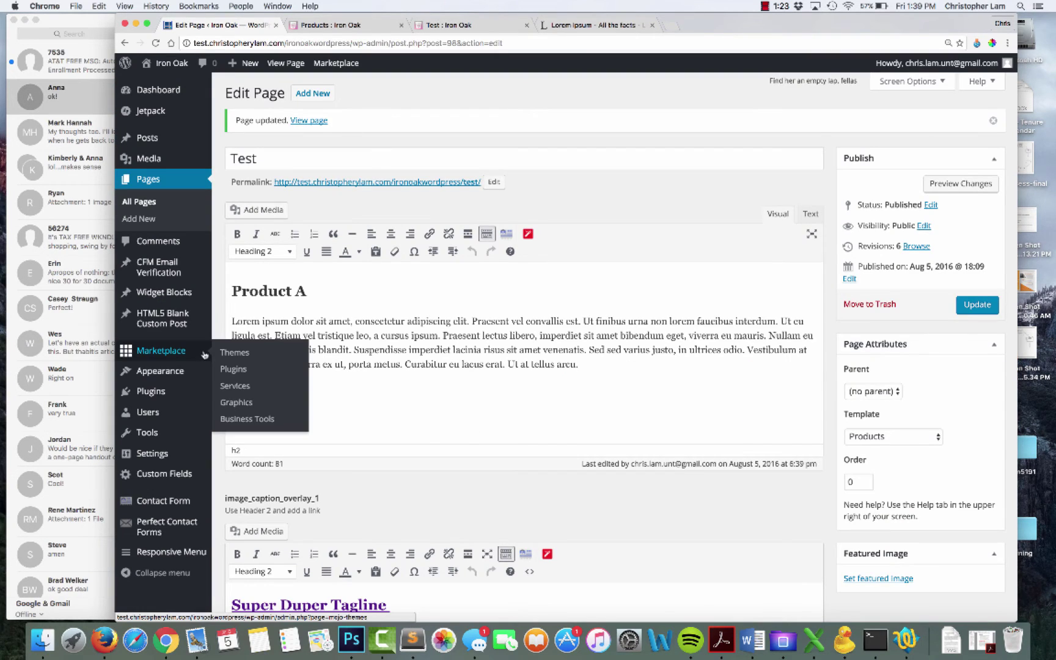
In Custom Fields, expand image_caption_overlay_1 in Image Caption Overlays and select its field name
{"action": "scroll", "coordinate": [204, 353], "scroll_direction": "down", "scroll_amount": 3}
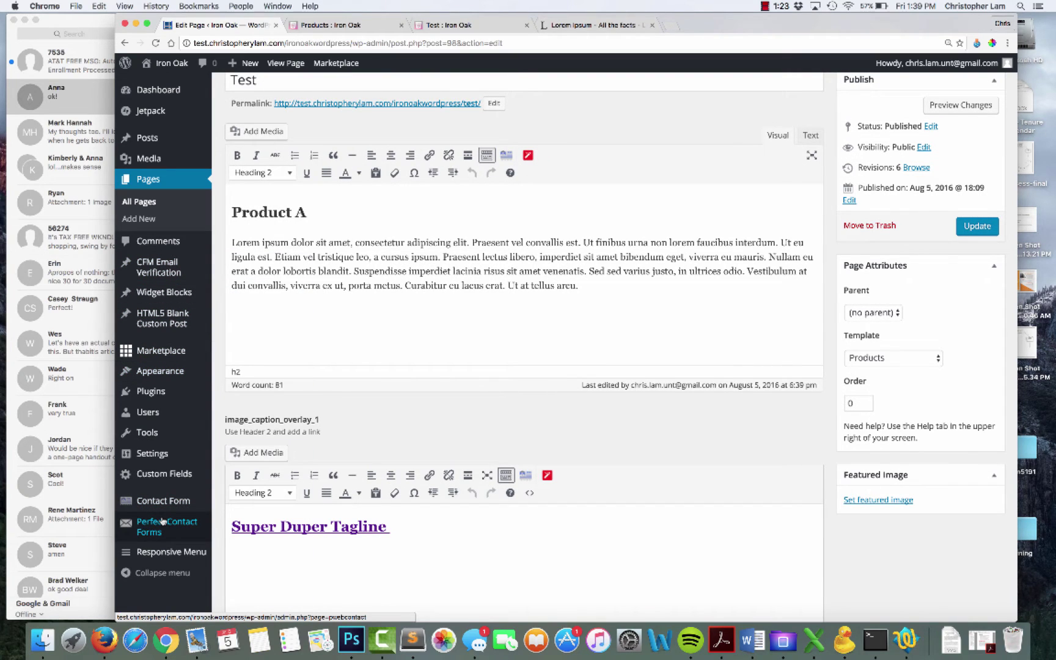
{"action": "left_click", "coordinate": [164, 474]}
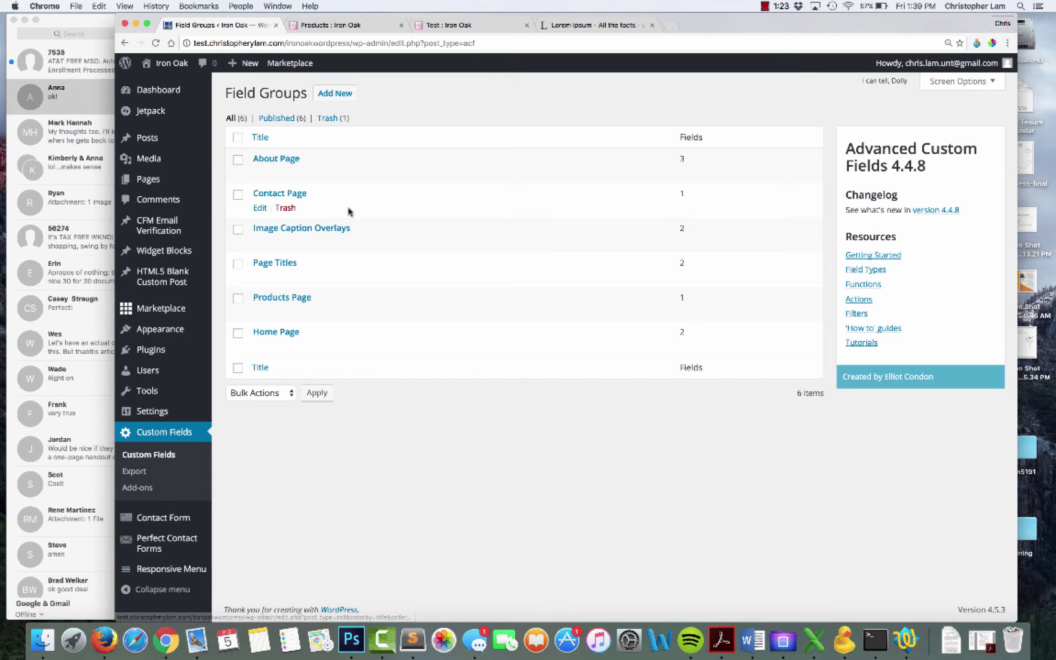
{"action": "left_click", "coordinate": [259, 243]}
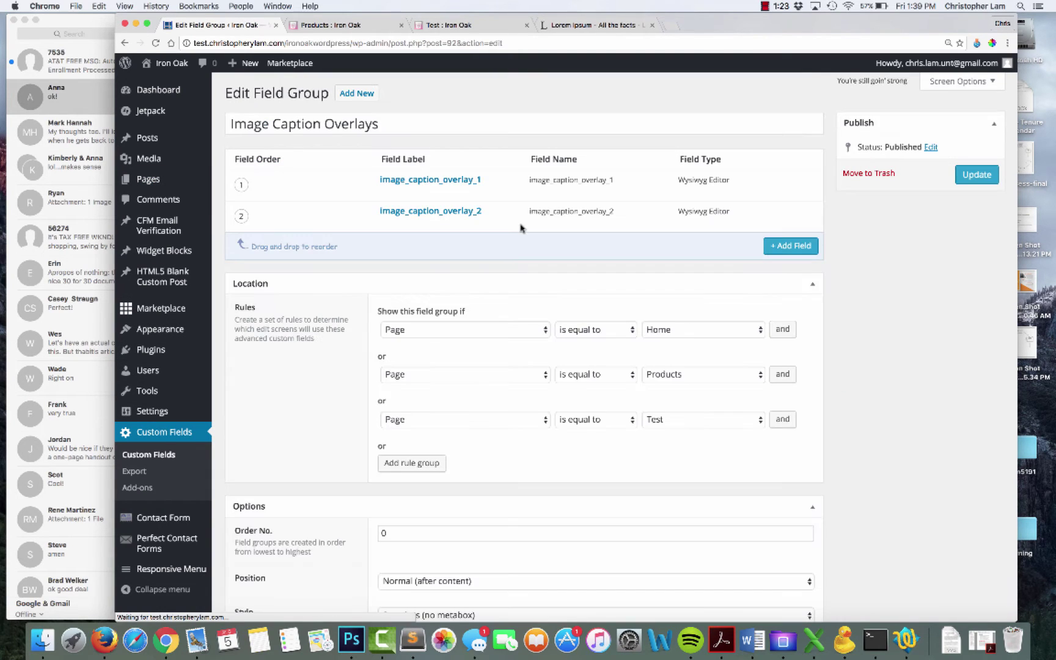
{"action": "left_click", "coordinate": [389, 190]}
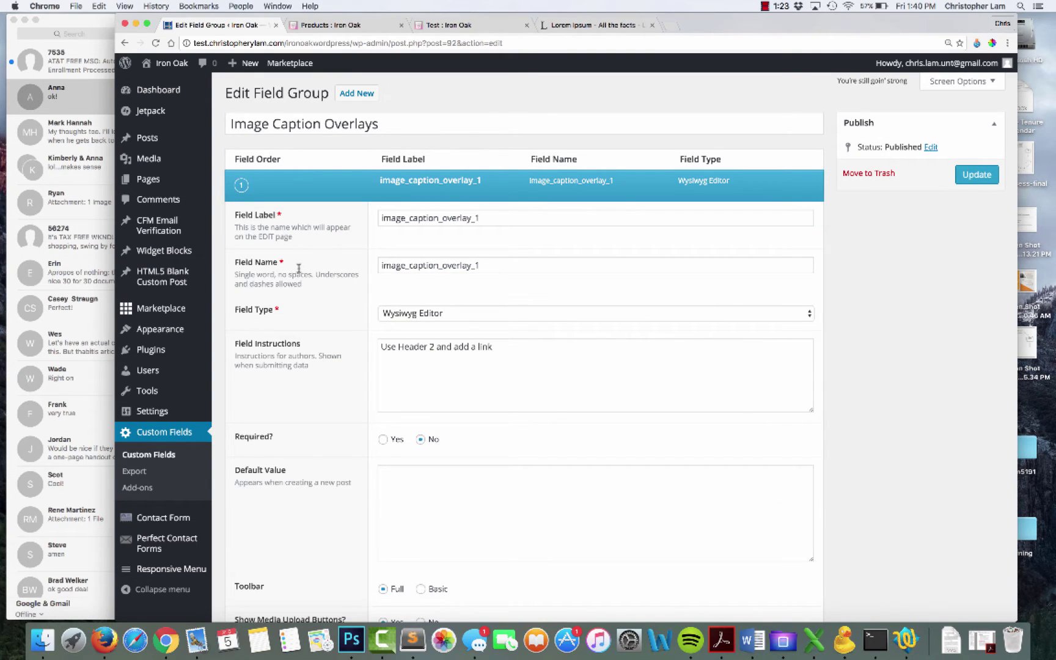
{"action": "double_click", "coordinate": [420, 265]}
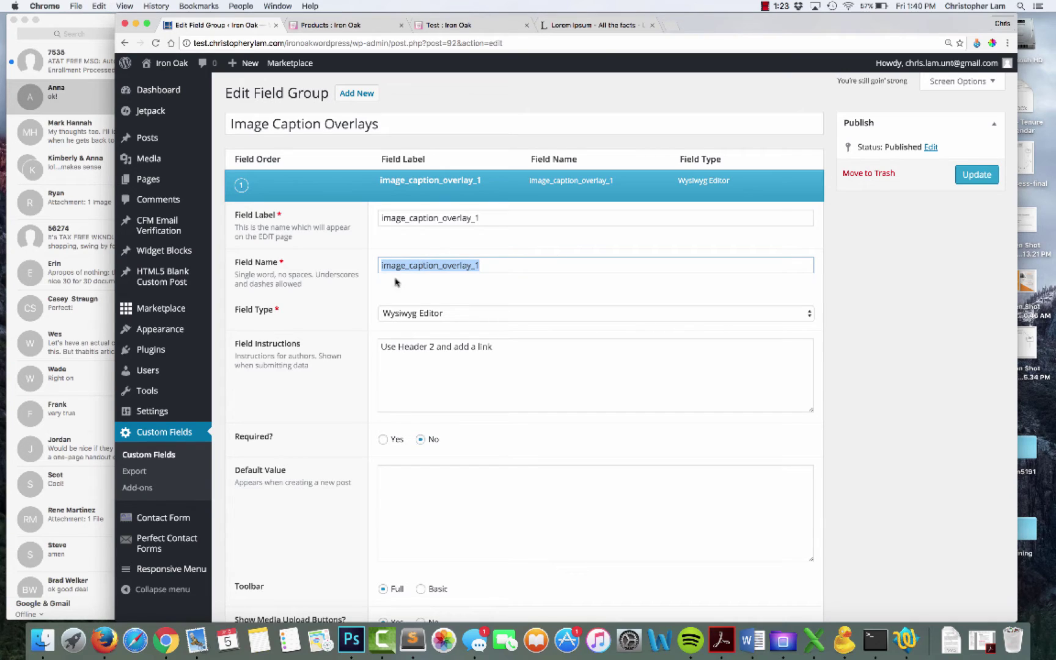